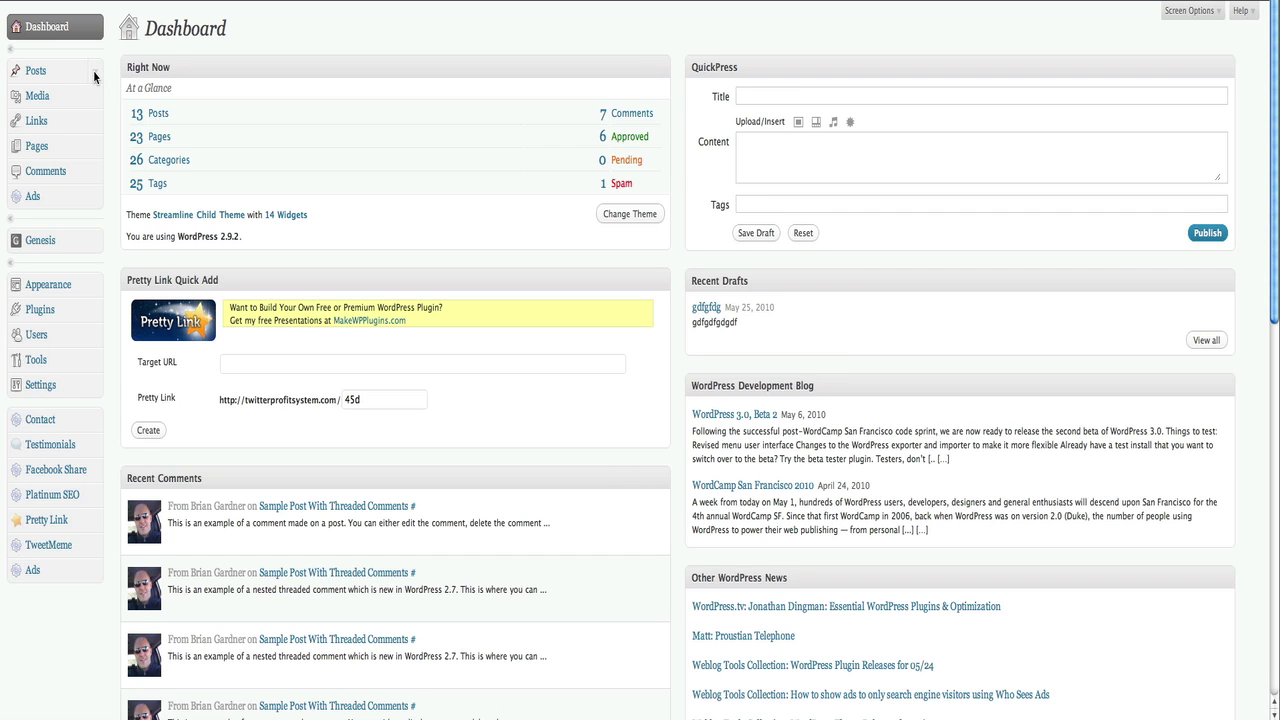
- Go to Posts > Categories and start in the empty Category Name field
click(95, 77)
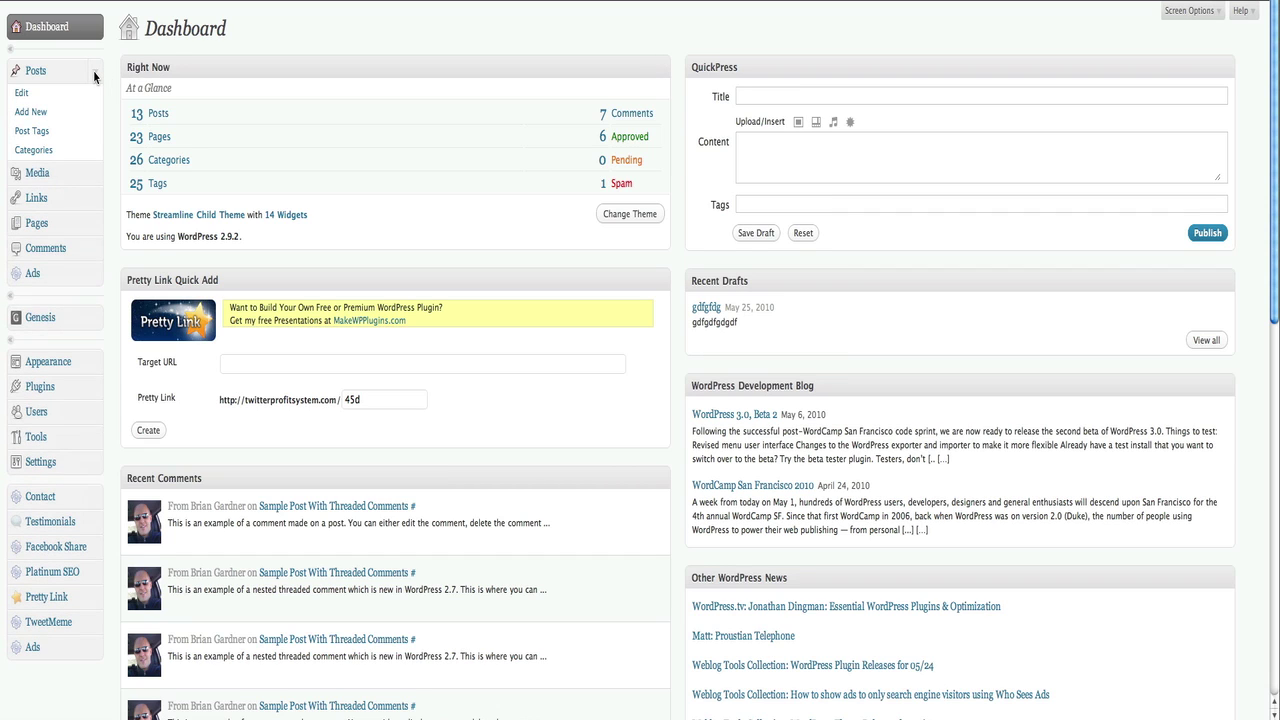
click(34, 151)
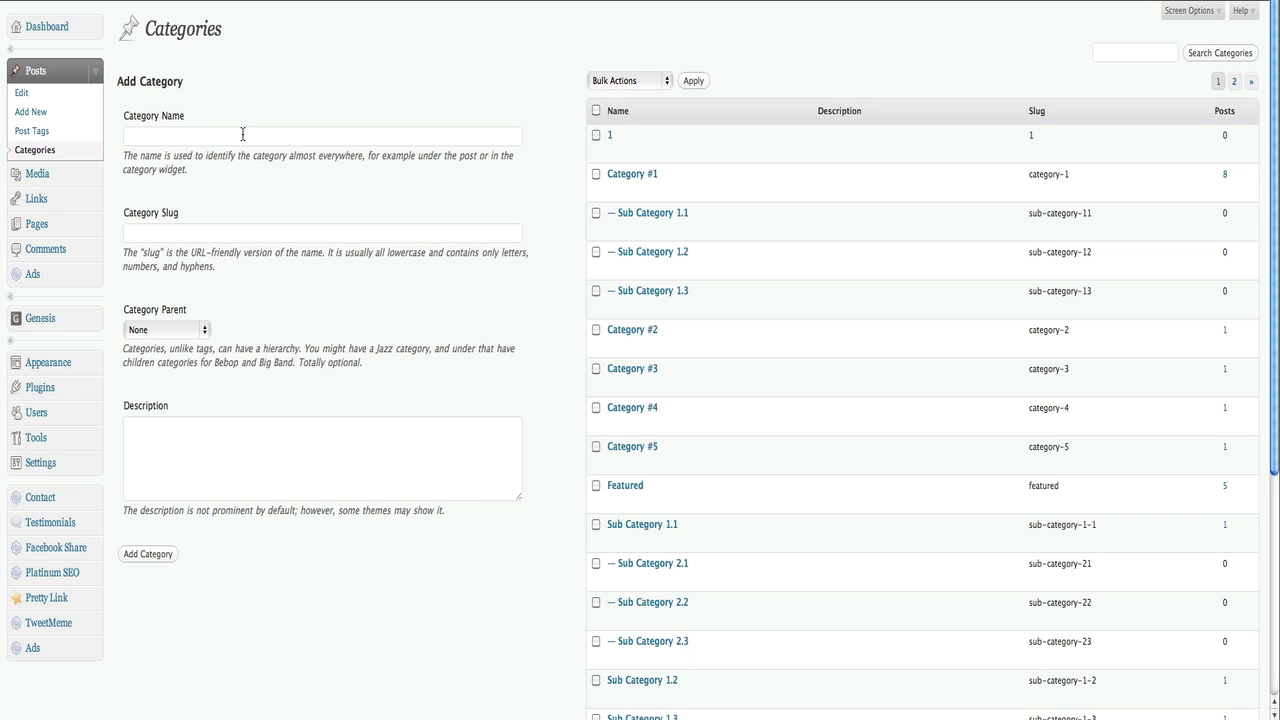
click(242, 134)
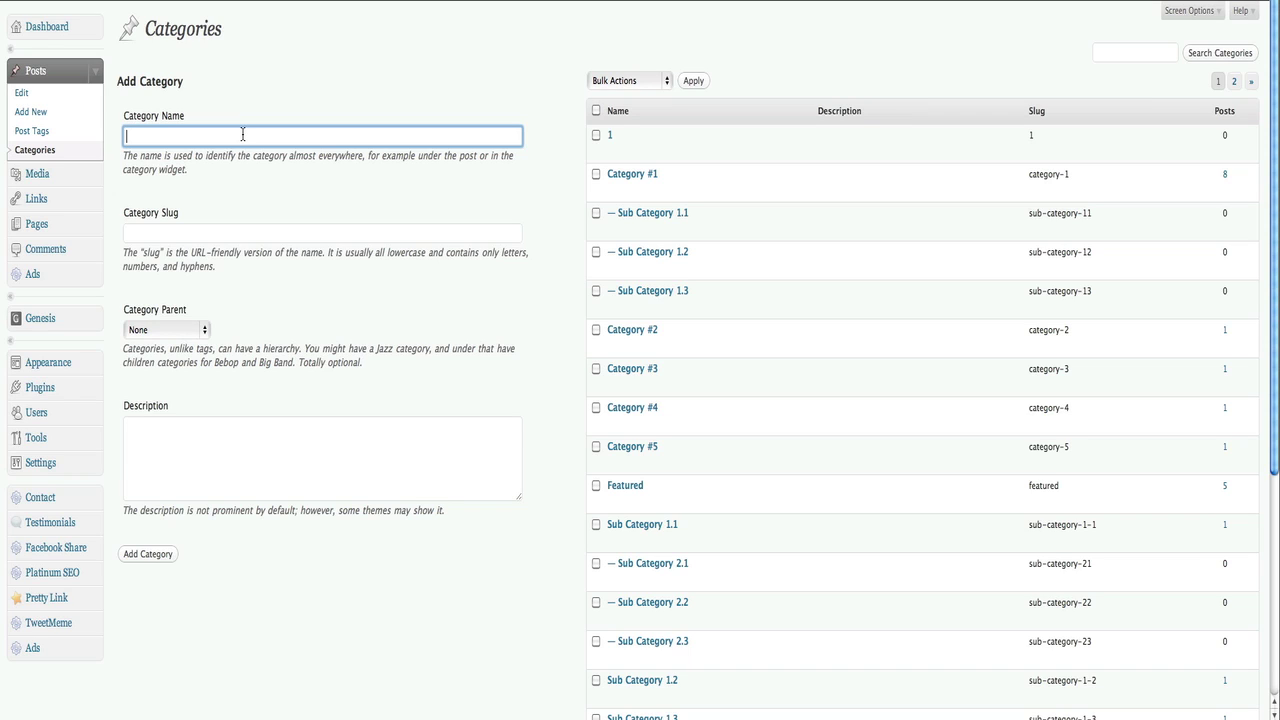
- Name the new category 'Hot Dogs' with slug 'hotdogs' and parent None
text(Hot Dogs)
key(Tab)
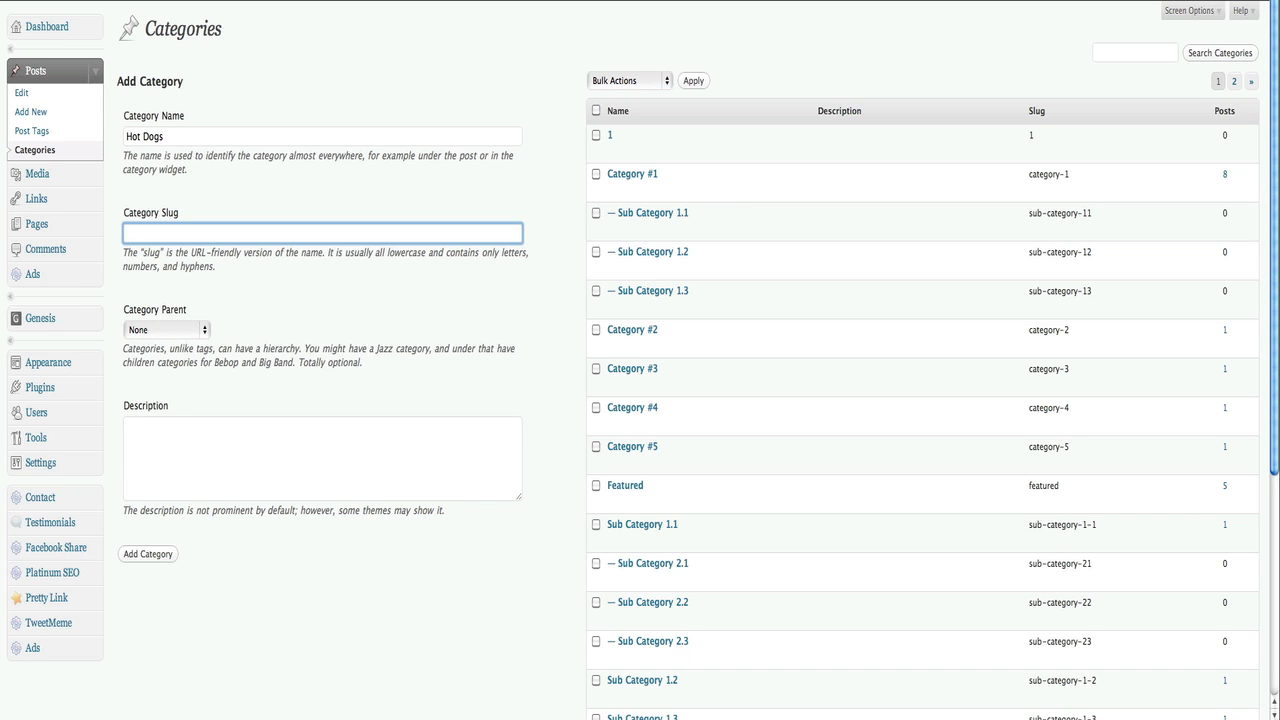
text(hotdogs)
click(202, 331)
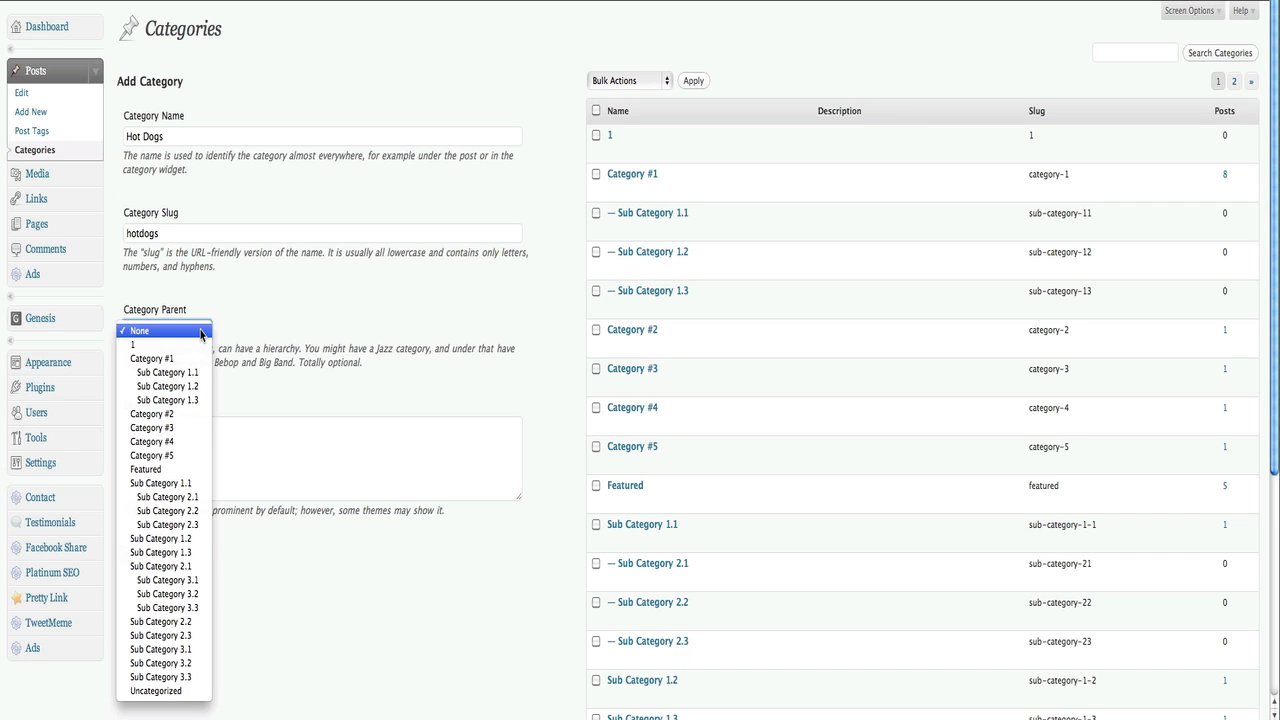
click(201, 333)
- Enter the description 'Posts about hot dogs' and add the category
click(204, 447)
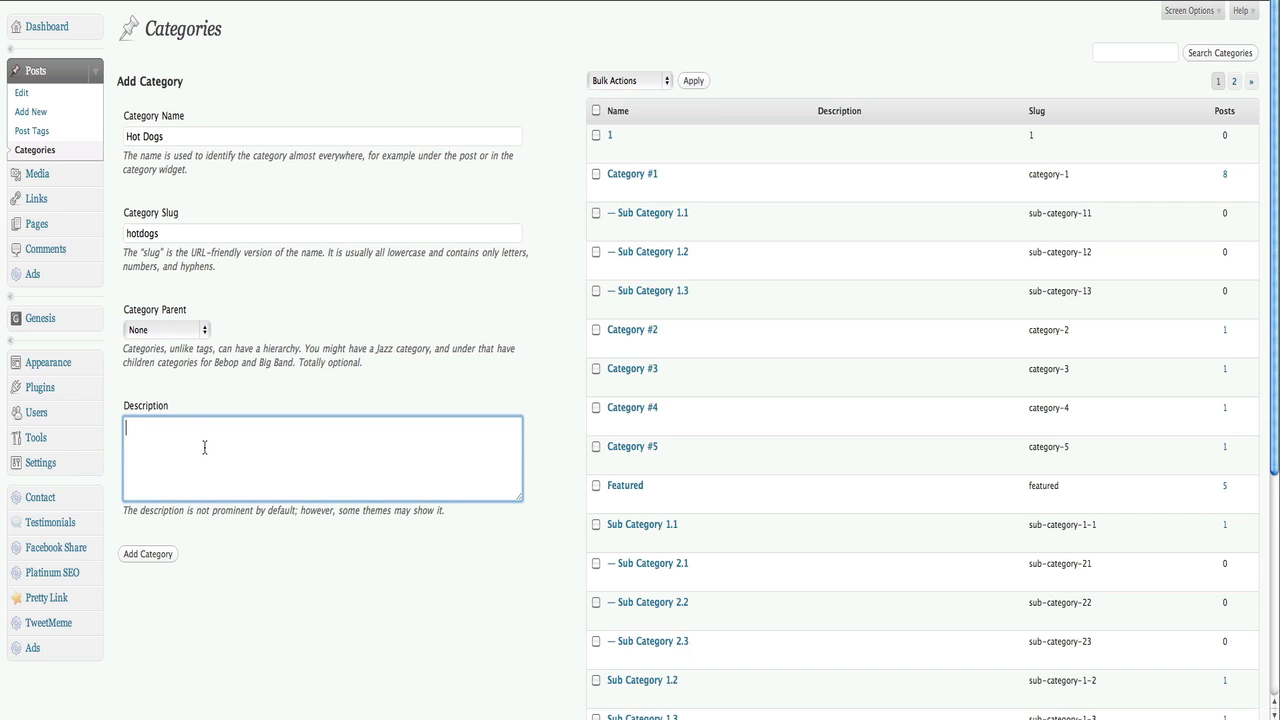
text(Posts about hot odgs)
key(BackSpace)
key(BackSpace)
key(BackSpace)
key(BackSpace)
text(dgs)
key(BackSpace)
key(BackSpace)
text(ogs)
click(134, 555)
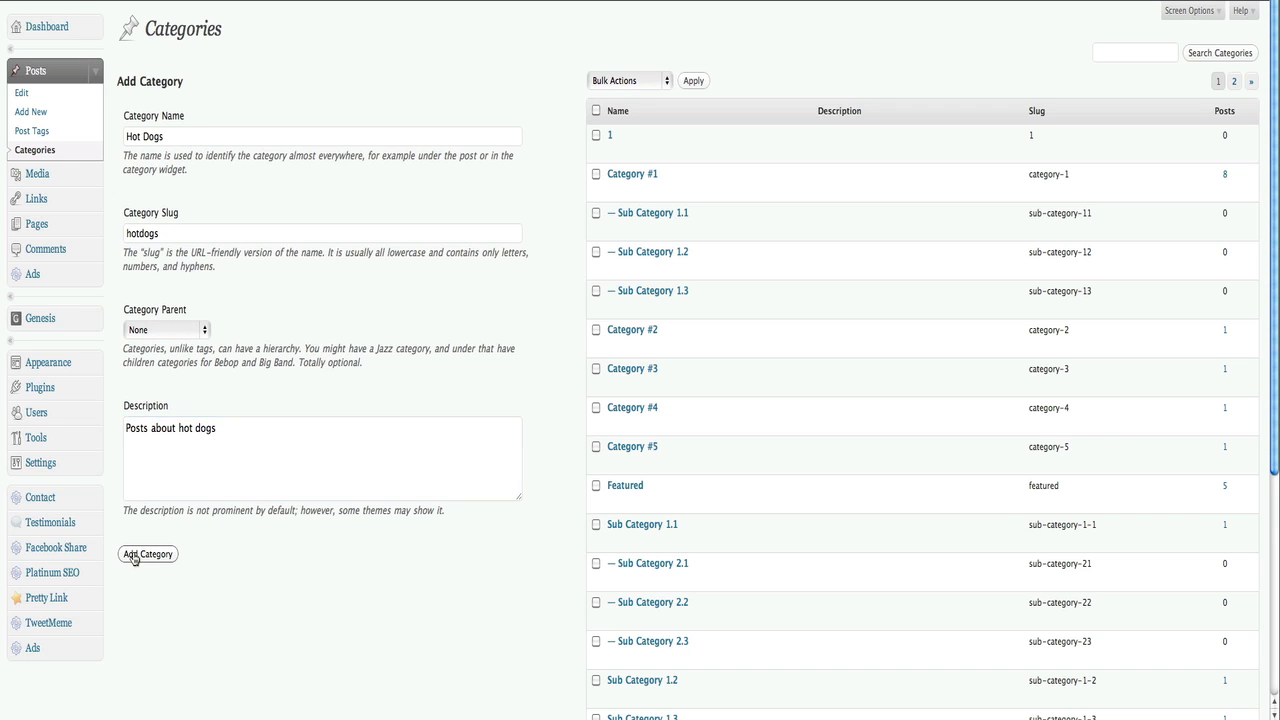
- Write a new post titled 'Sample post about hot dogs' with body 'Hot dogs are cool'
click(30, 113)
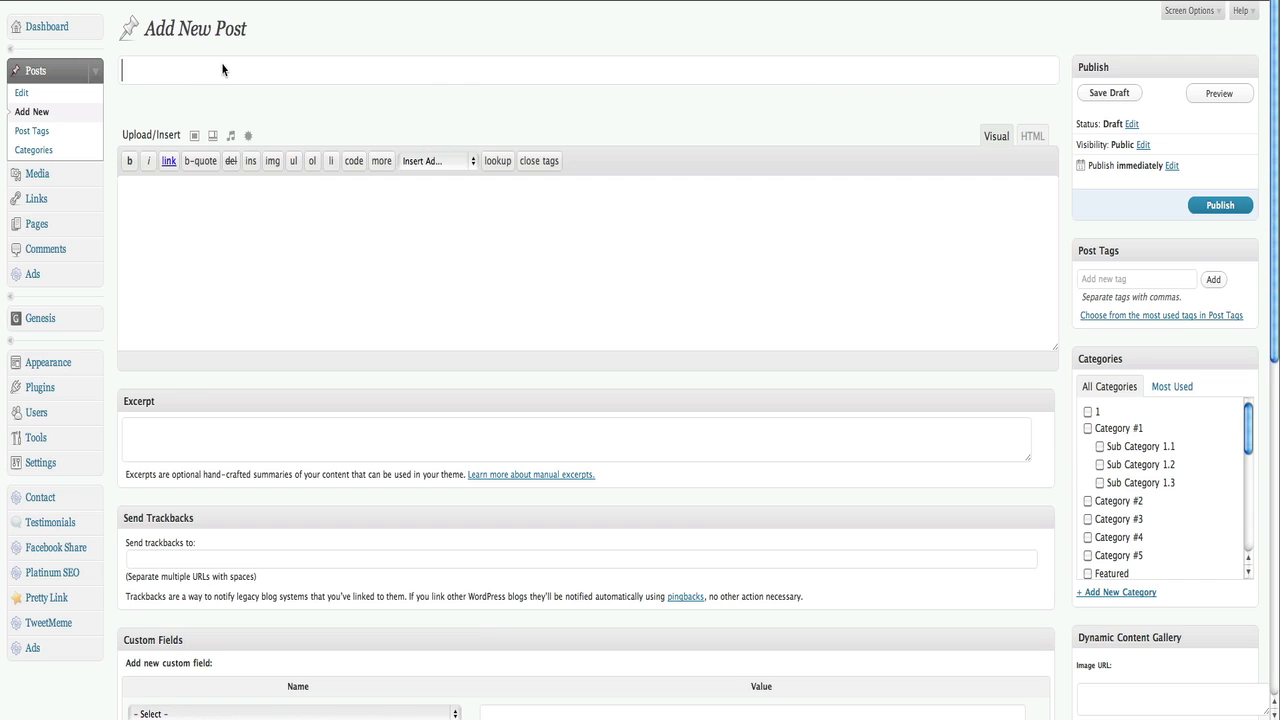
text(Sampl)
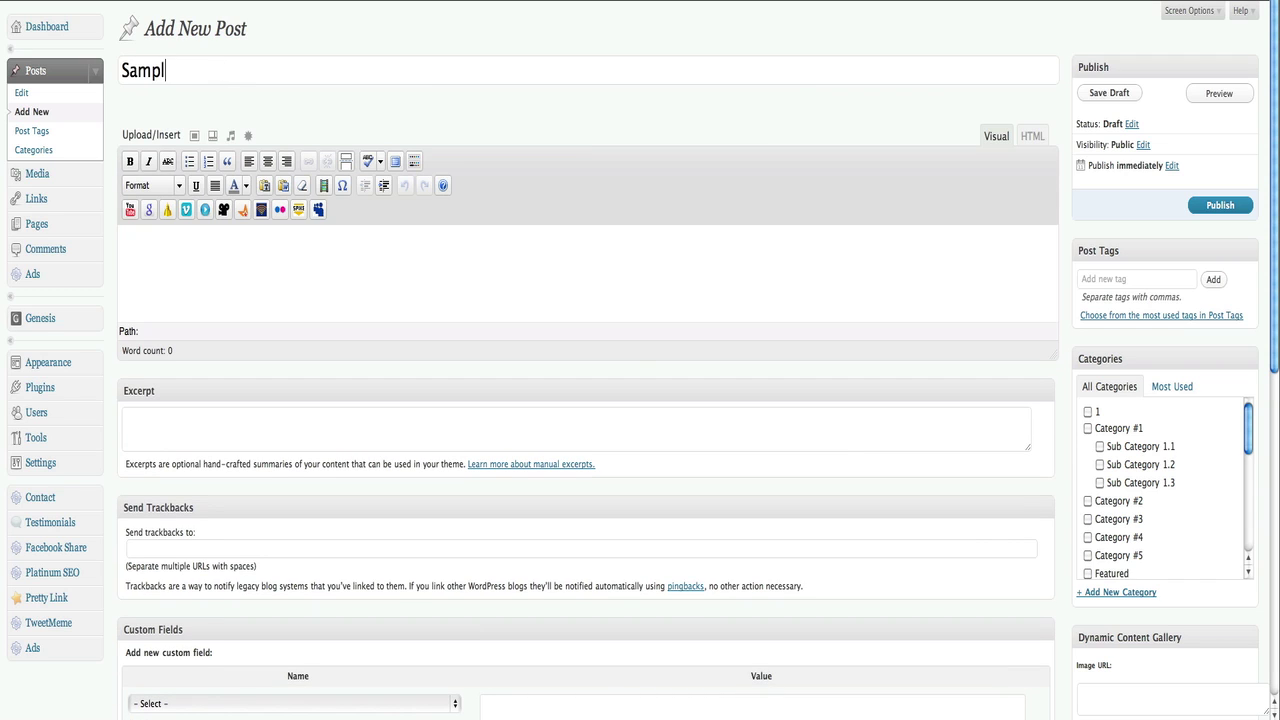
text(e post about hot dogs)
key(Tab)
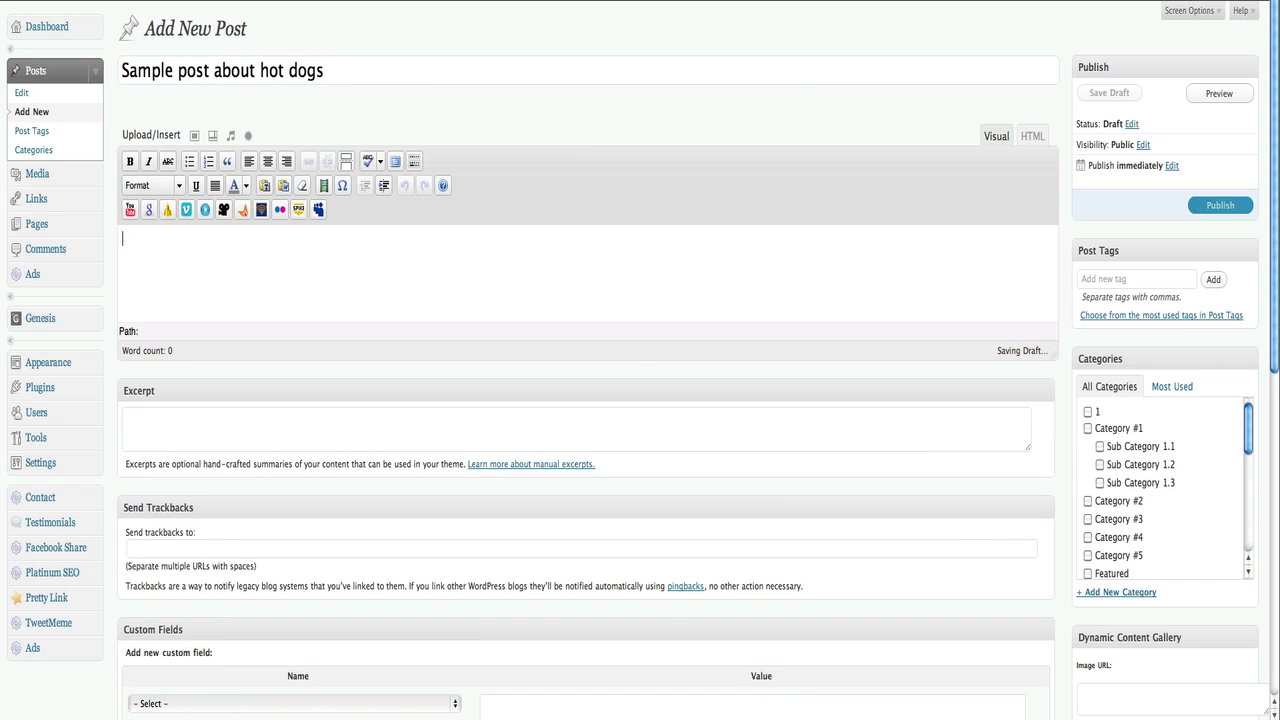
text(Hot dog)
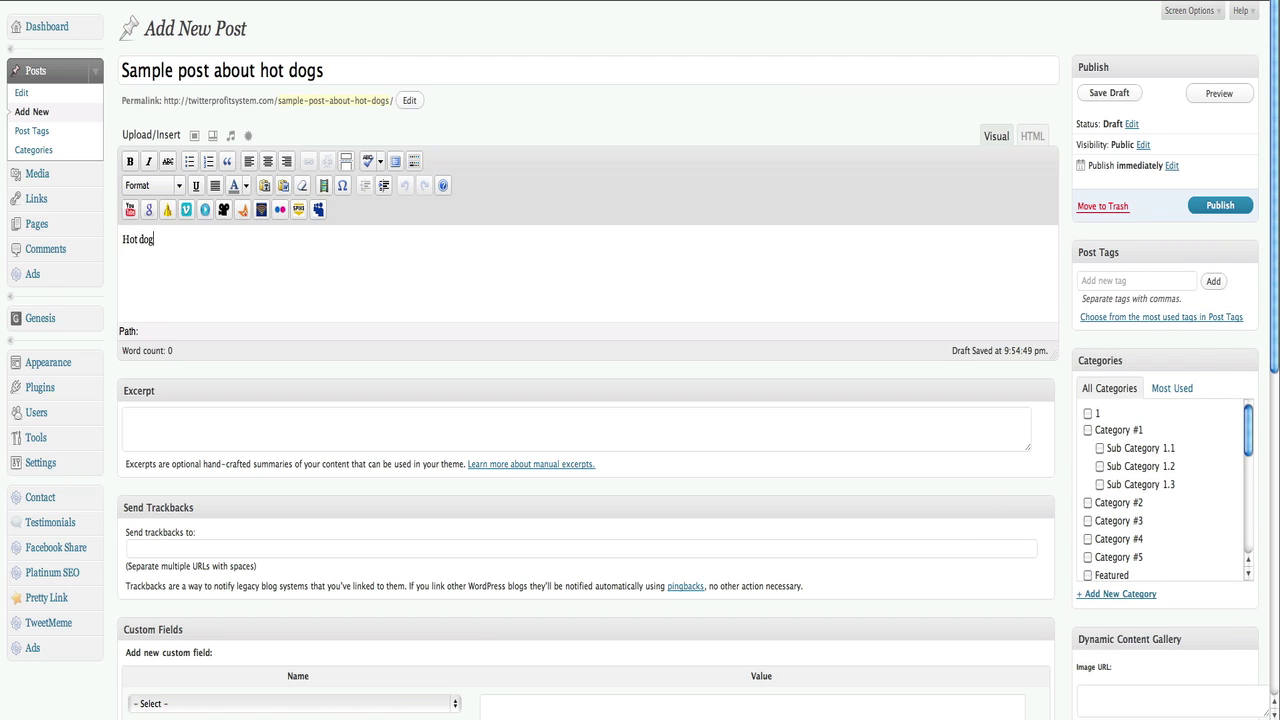
text(s are cool)
- File the post under the Hot Dogs category and publish it
drag(1248, 433, 1247, 470)
click(1088, 490)
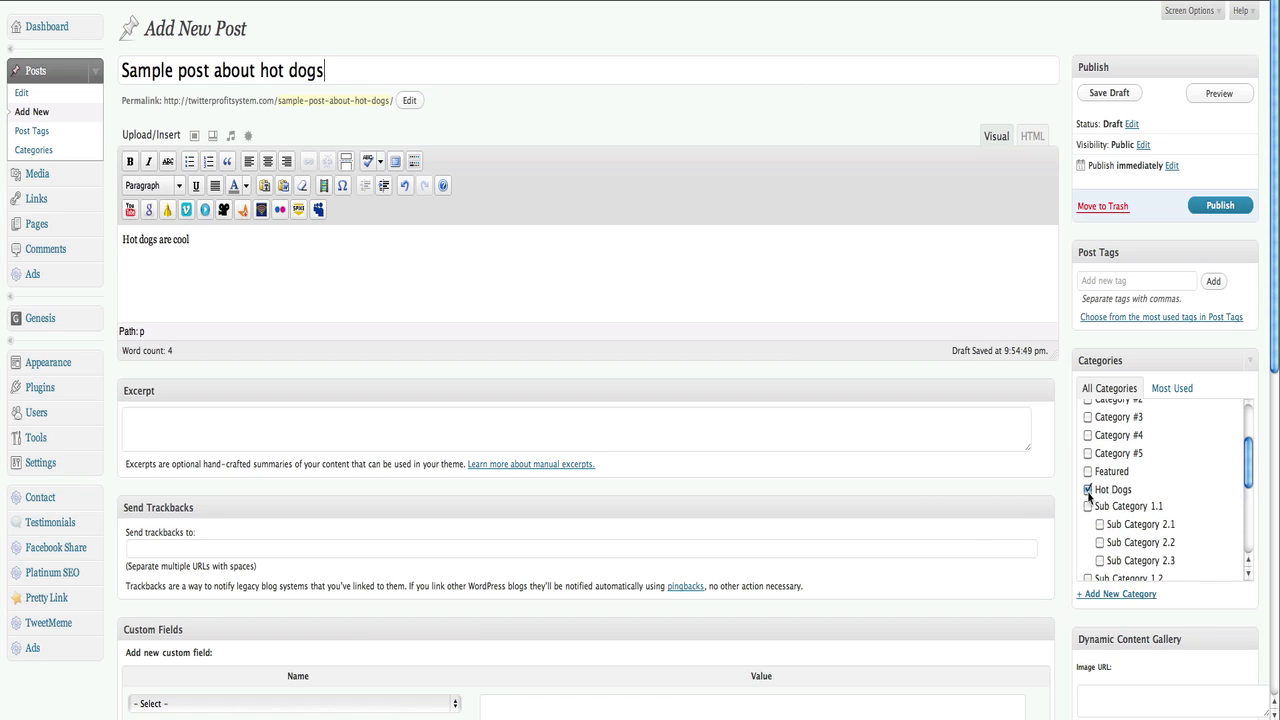
click(1205, 205)
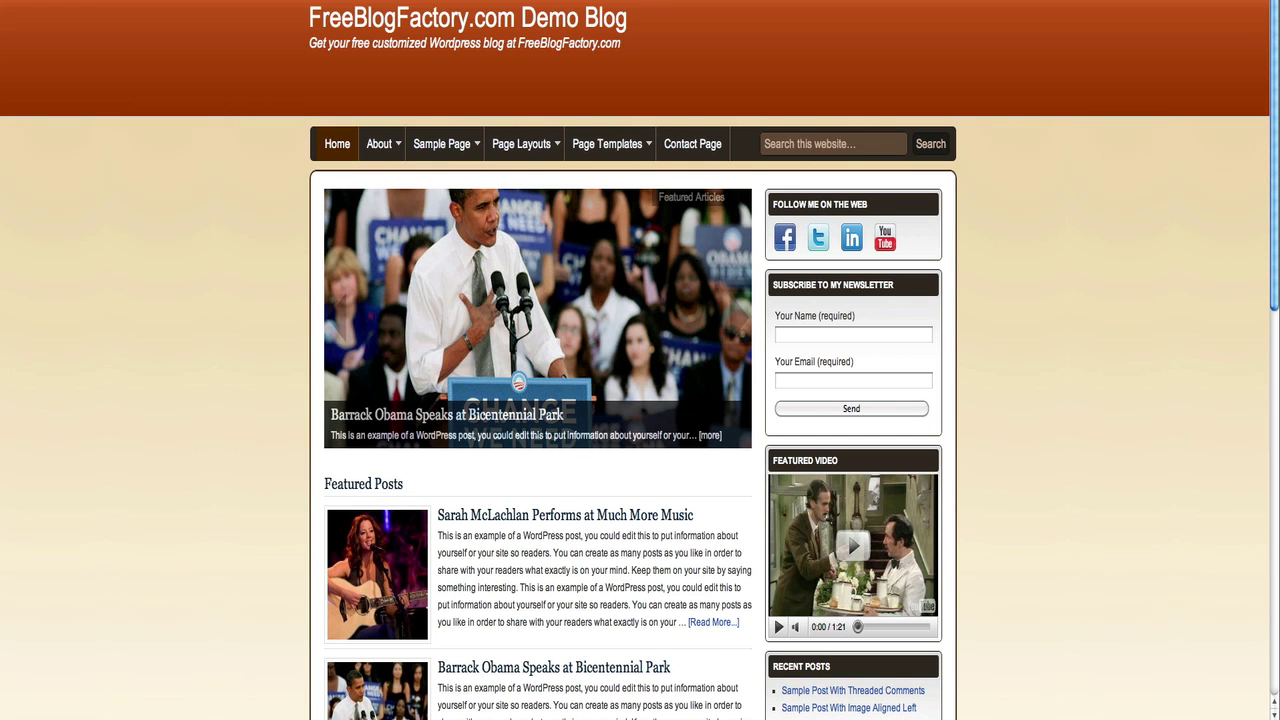
- From the site's home page, go to the Blog Page and the hot dogs post
click(331, 147)
mouse_move(597, 140)
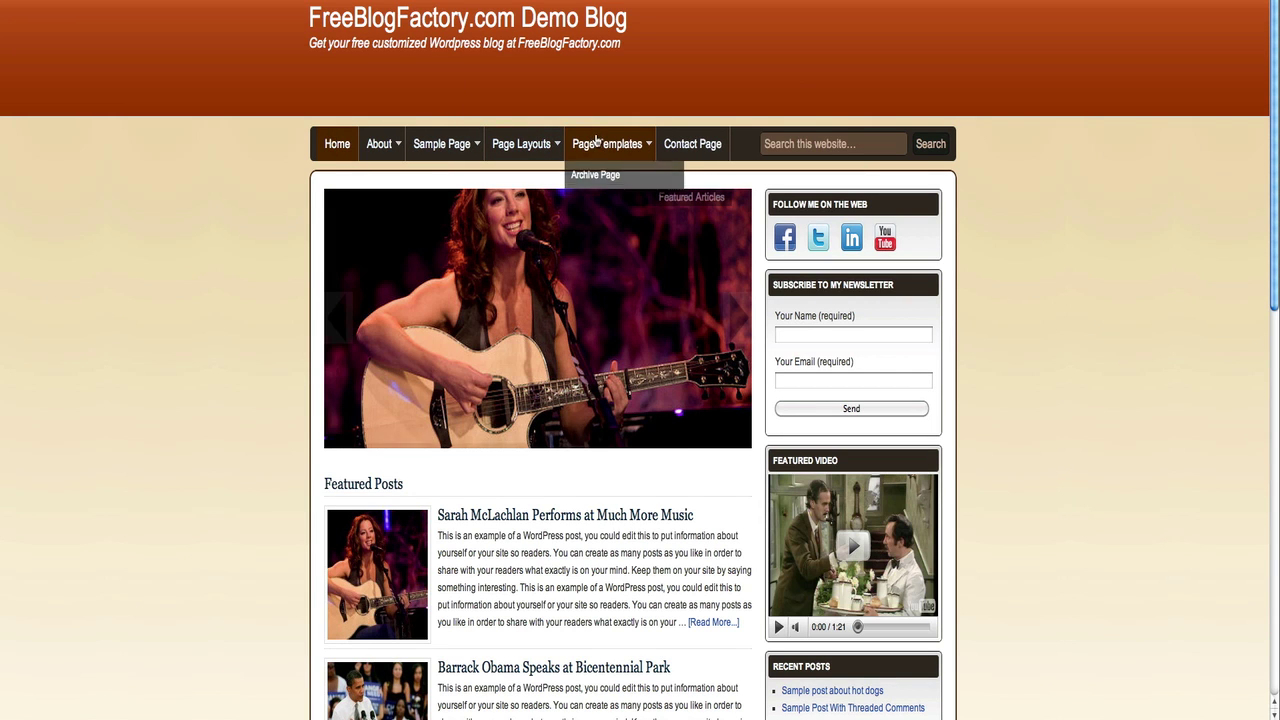
click(587, 201)
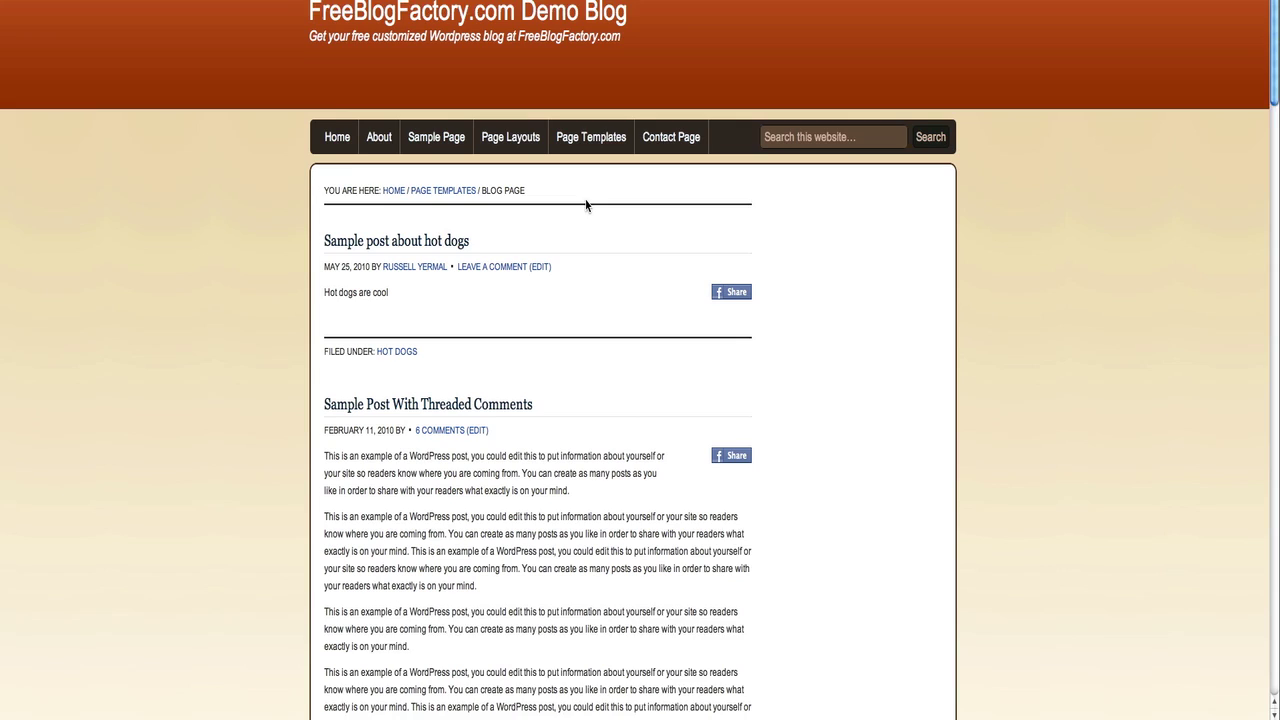
click(379, 222)
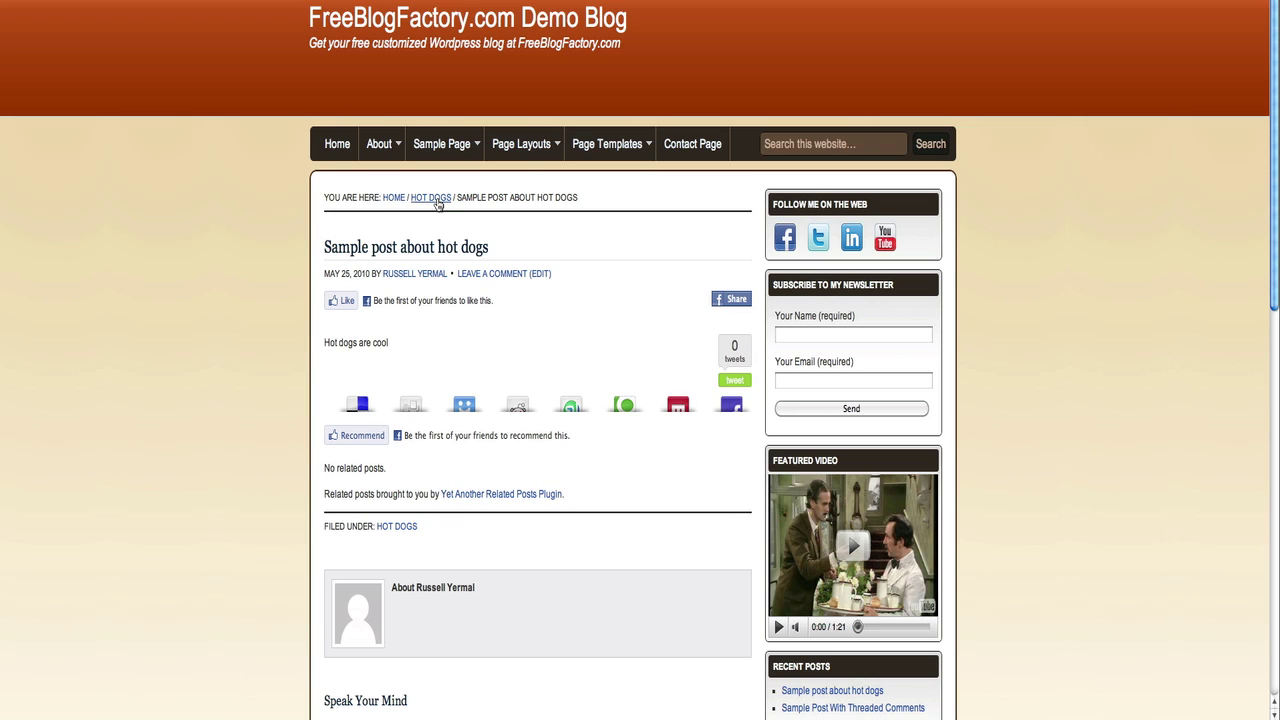
- Follow the post's Filed Under link to the Hot Dogs category archive
drag(420, 529, 331, 529)
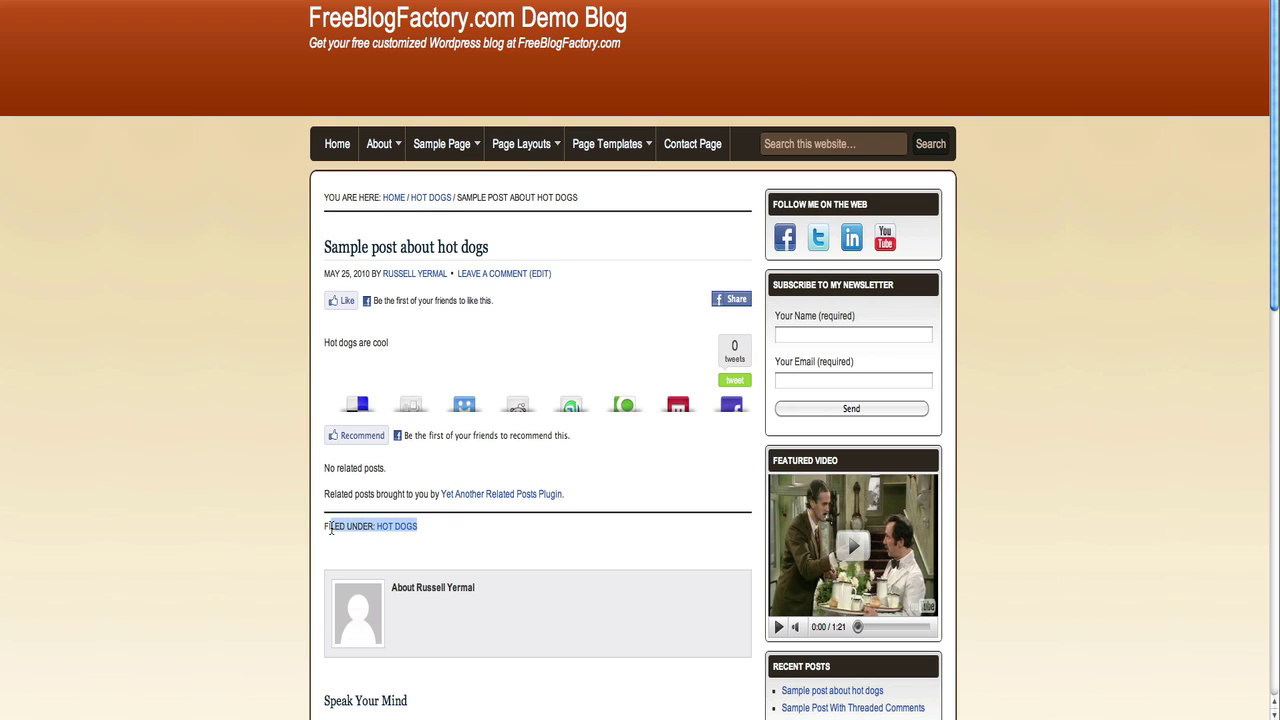
click(331, 529)
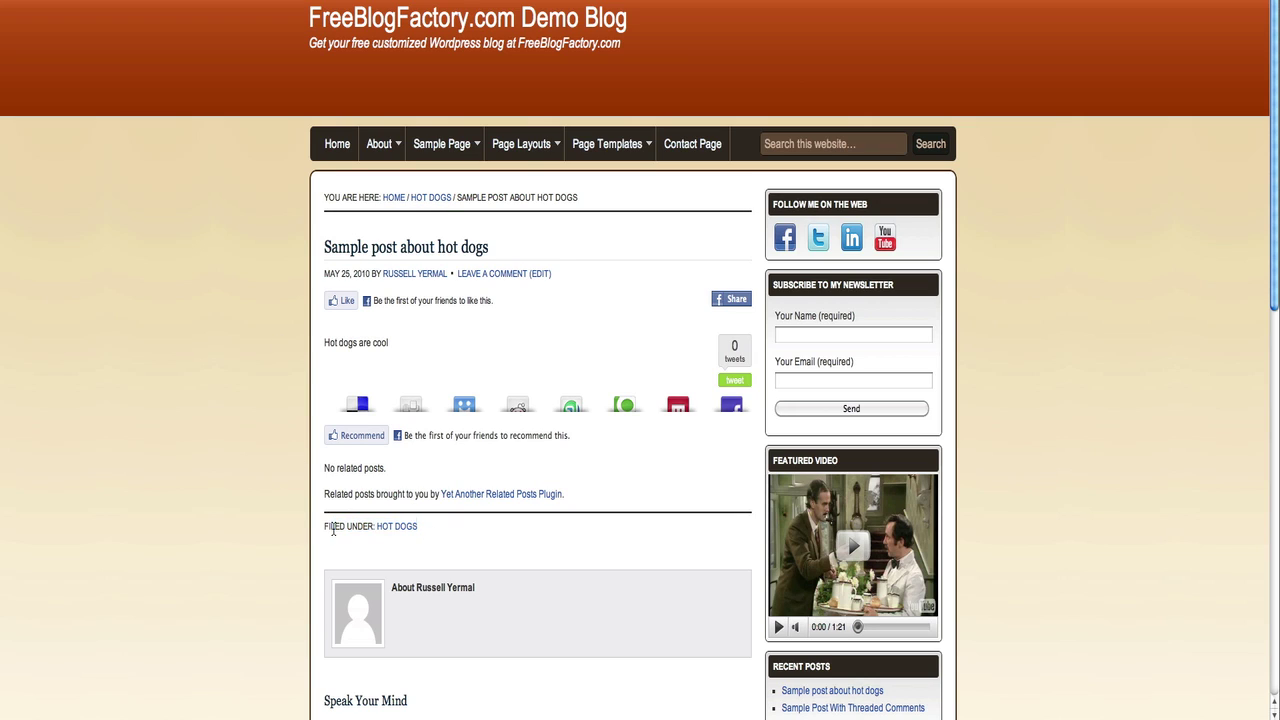
click(409, 528)
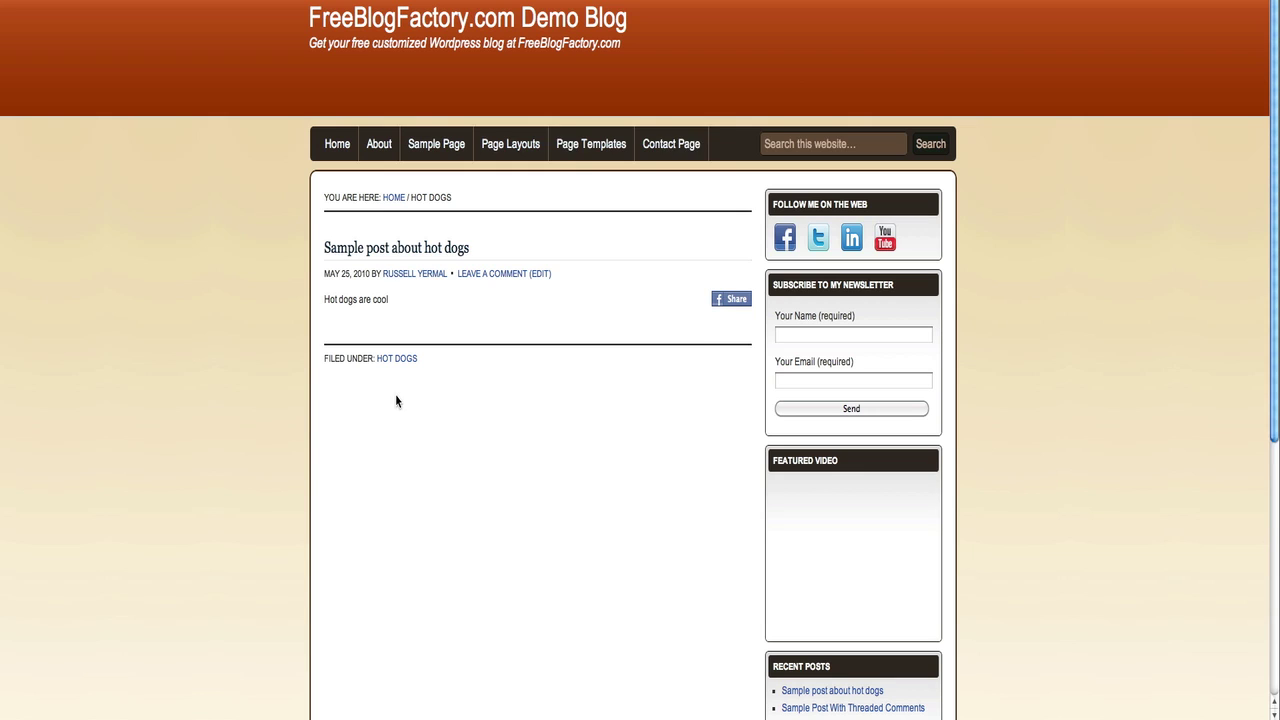
scroll(306, 262, down, 10)
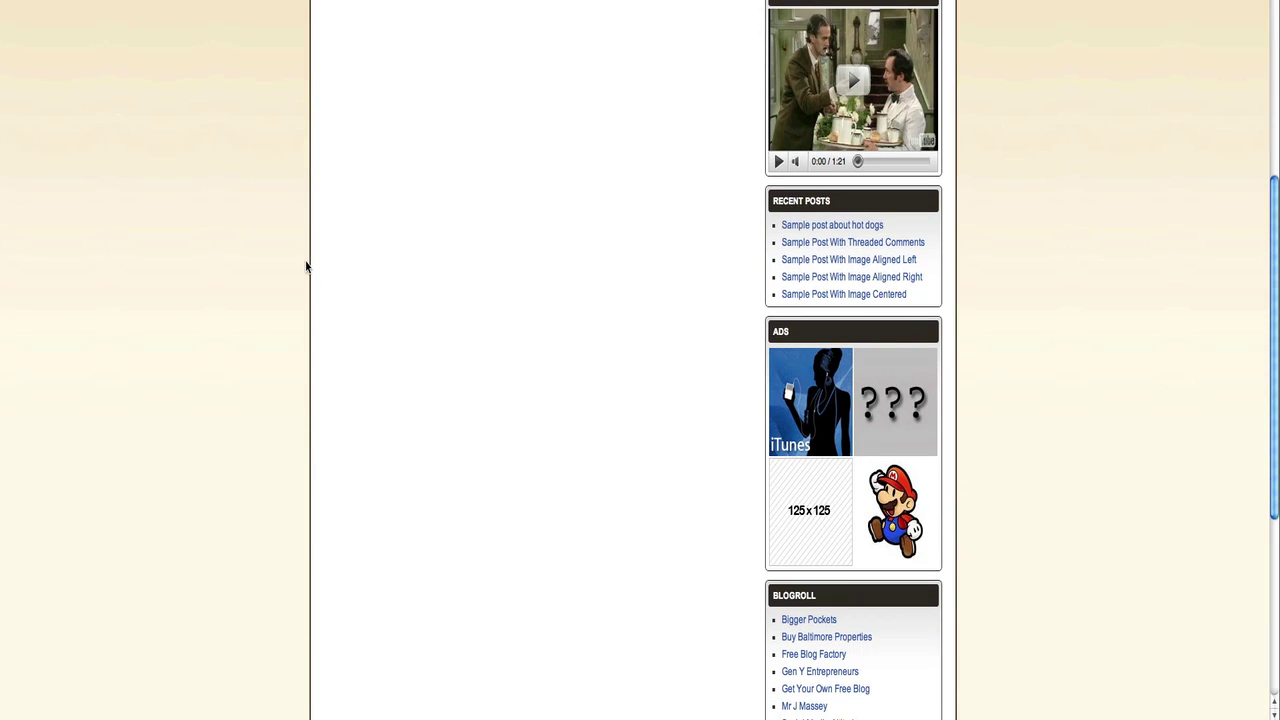
scroll(305, 260, up, 10)
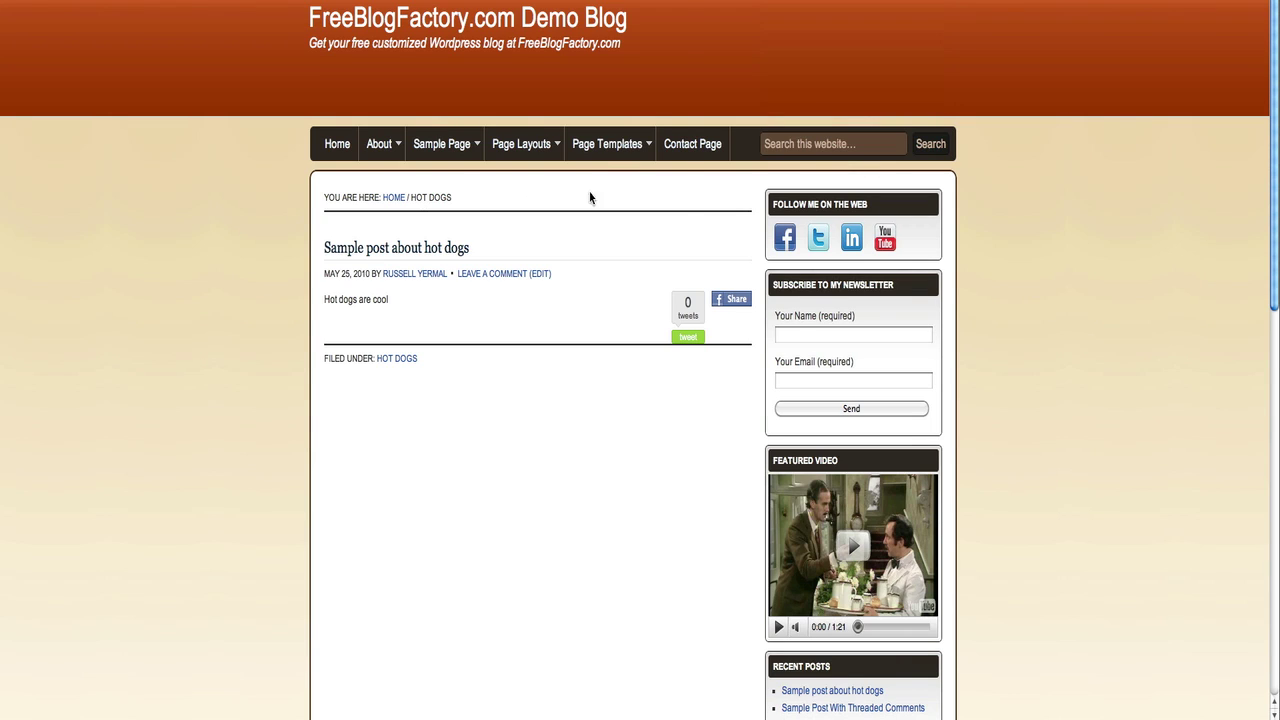
- Go to Page Templates > Archive Page and select Hot Dogs in its category list
mouse_move(598, 156)
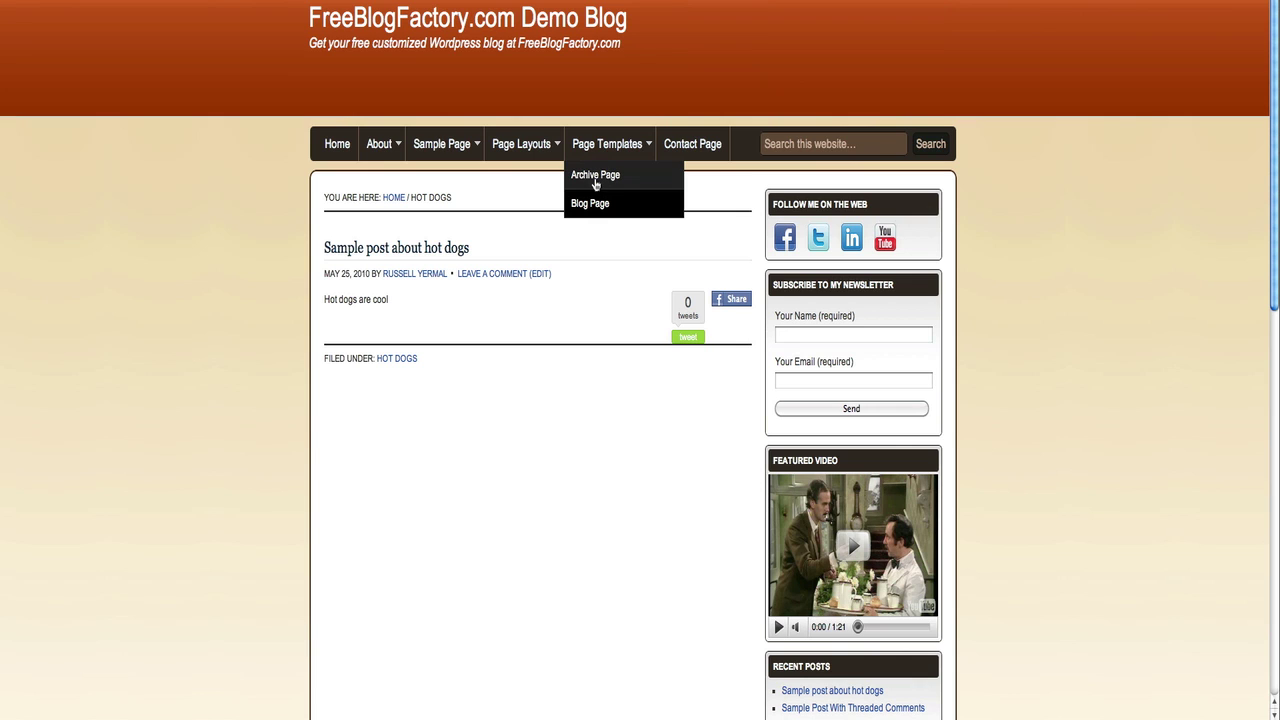
click(596, 176)
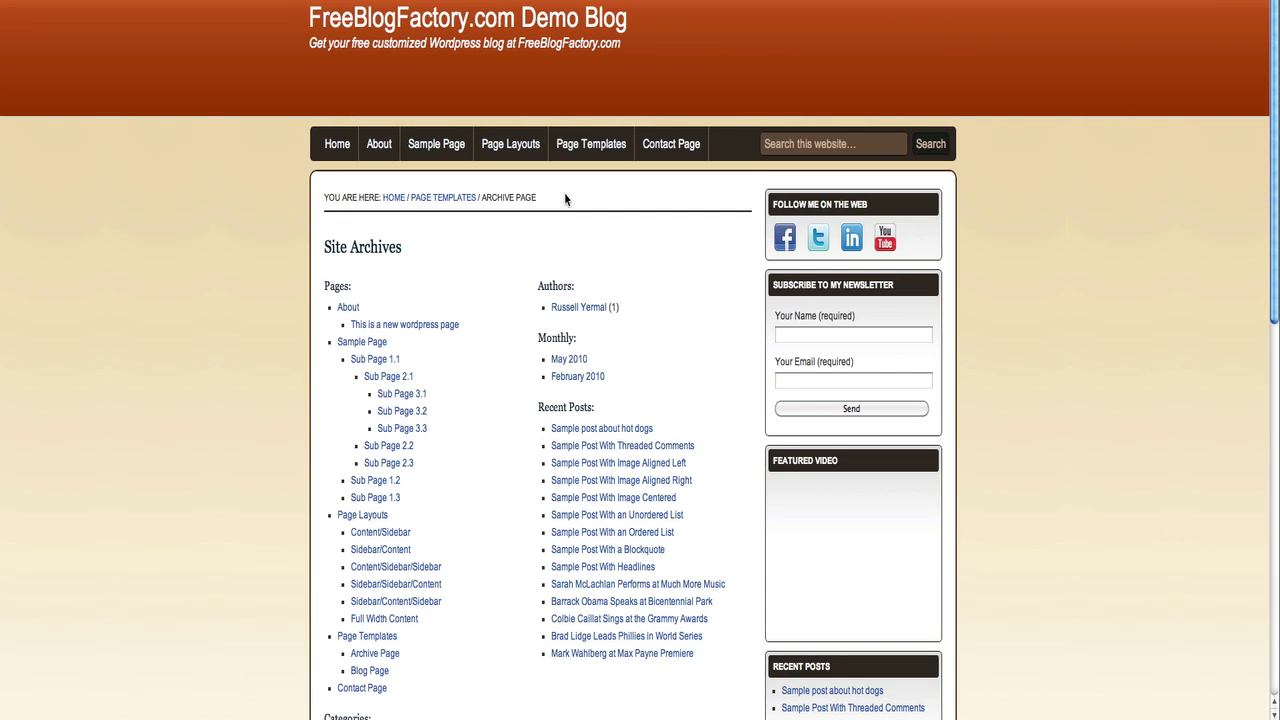
scroll(300, 215, down, 10)
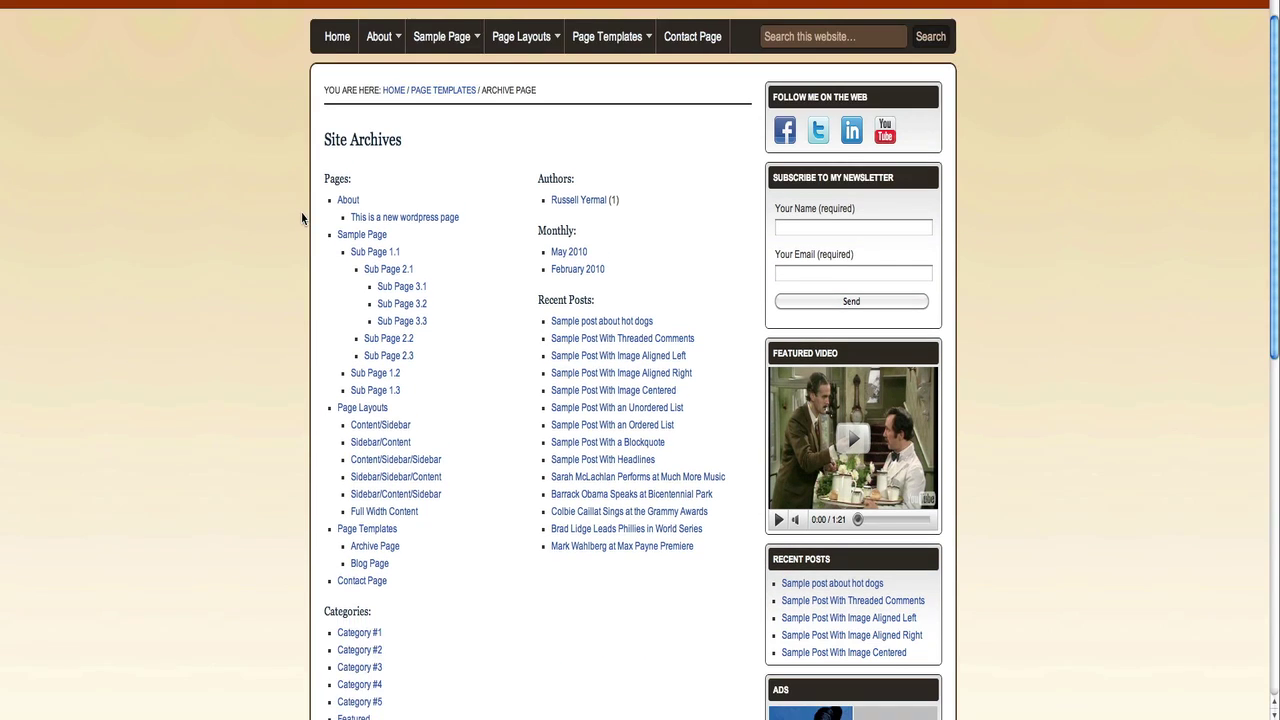
scroll(292, 222, up, 1)
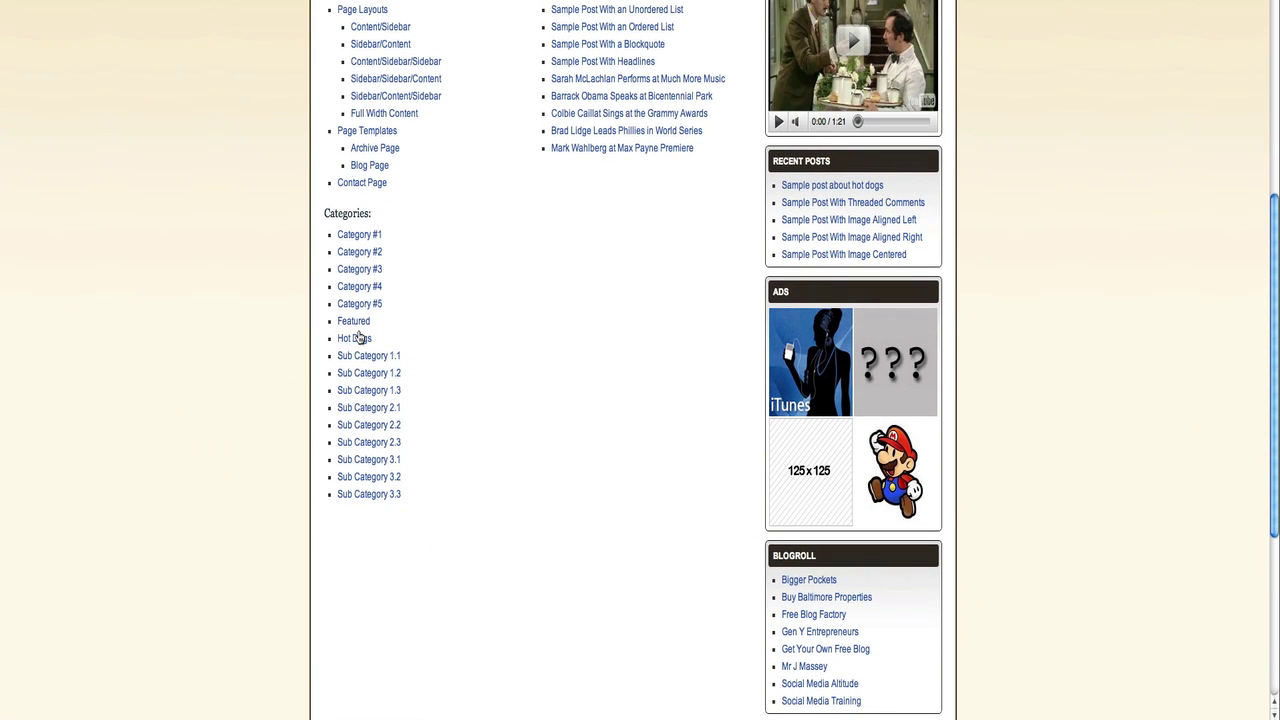
click(356, 338)
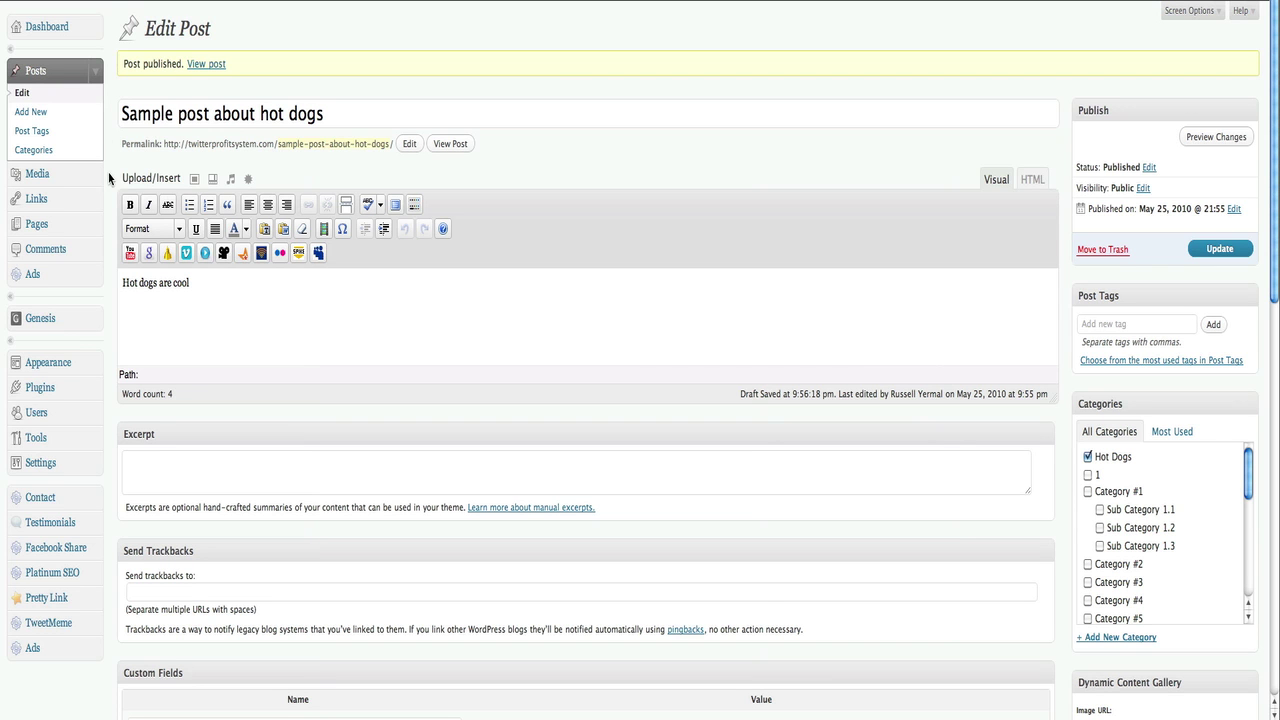
- Edit the Hot Dogs category, choose Featured as its parent, and update it
click(33, 151)
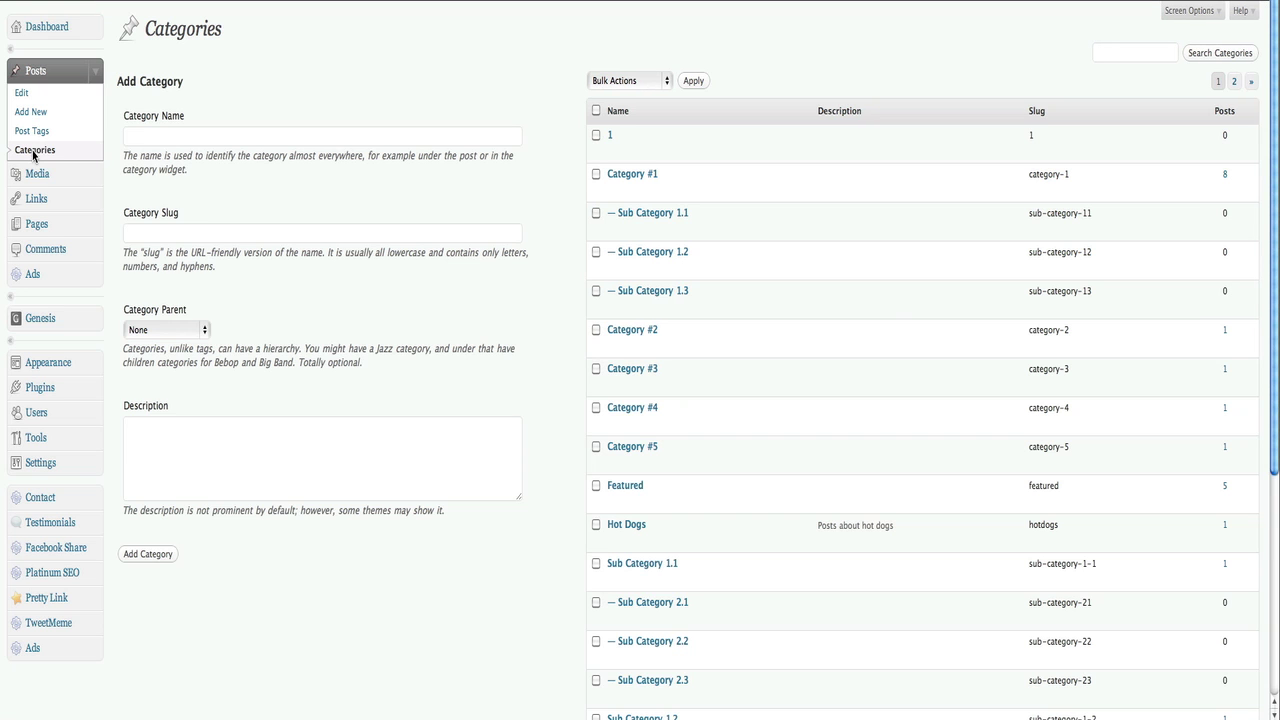
scroll(405, 126, down, 5)
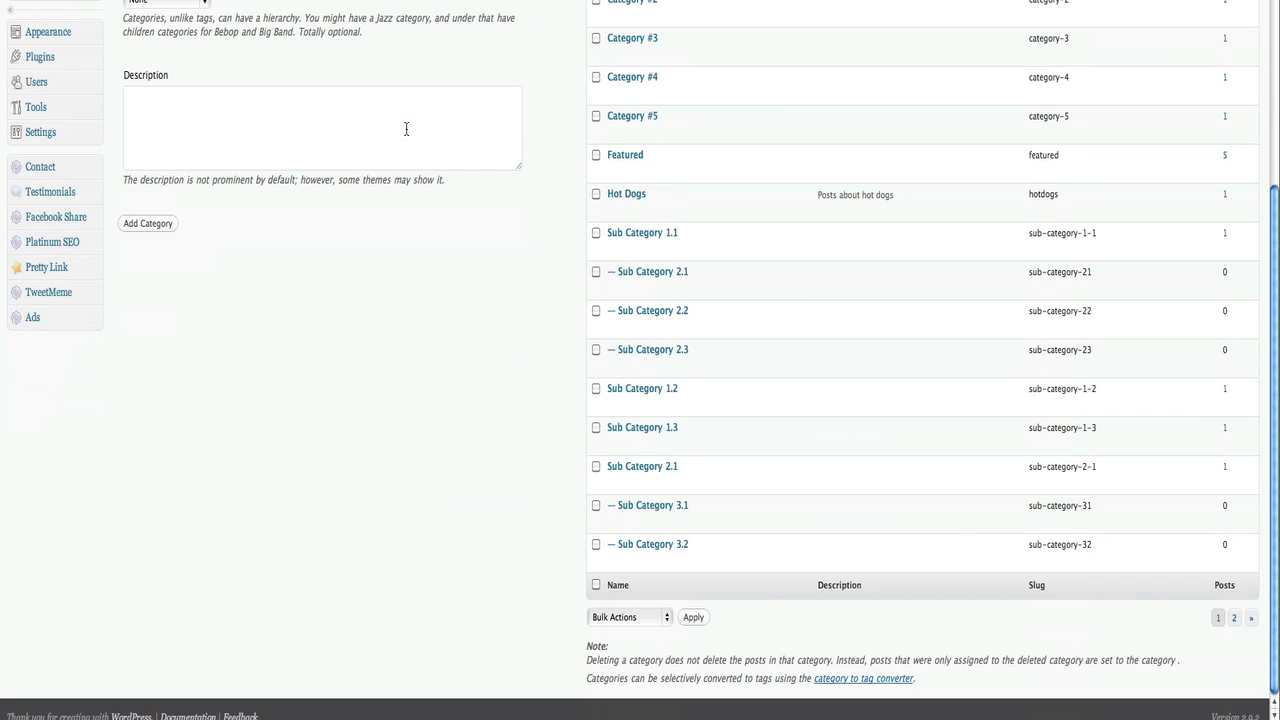
click(622, 194)
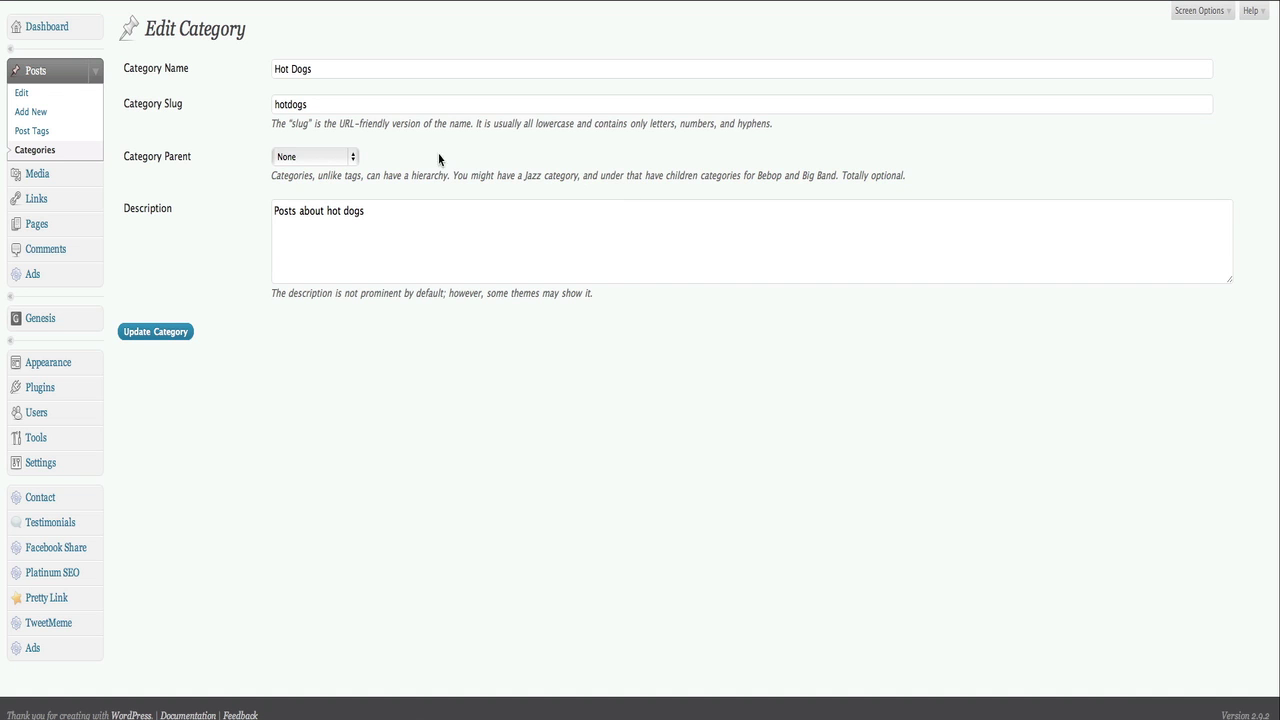
click(336, 110)
click(331, 69)
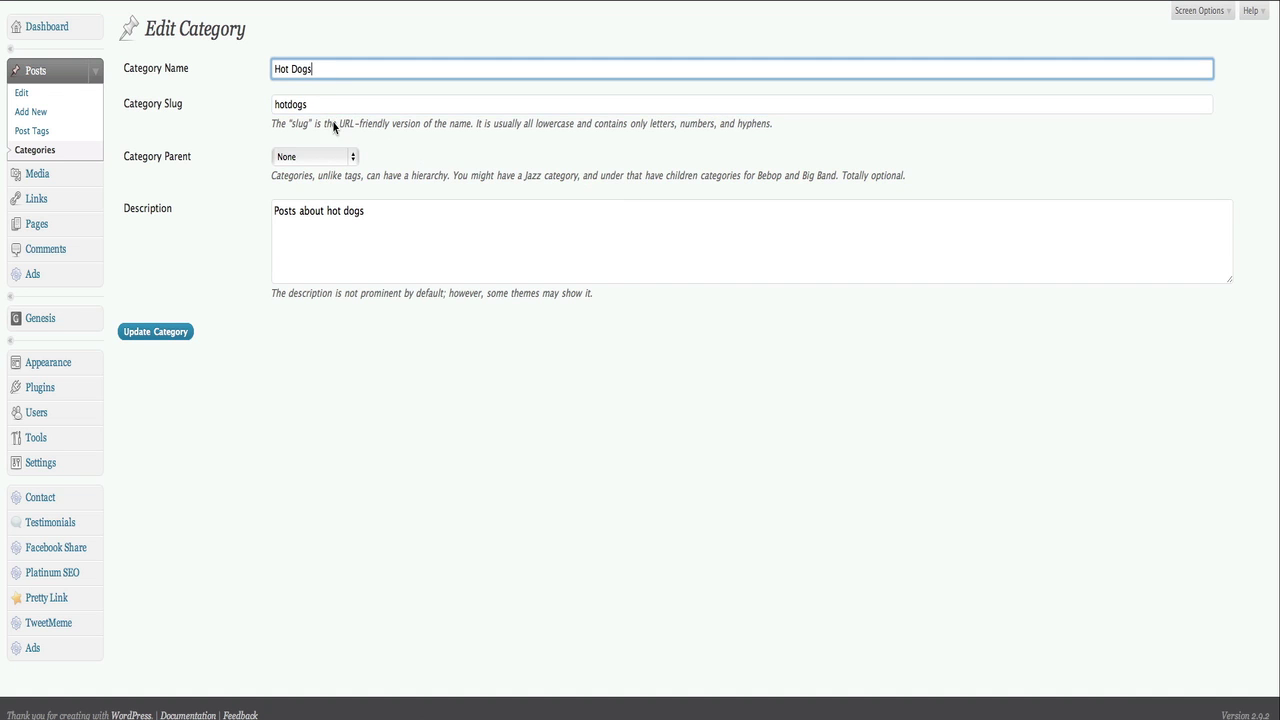
click(338, 157)
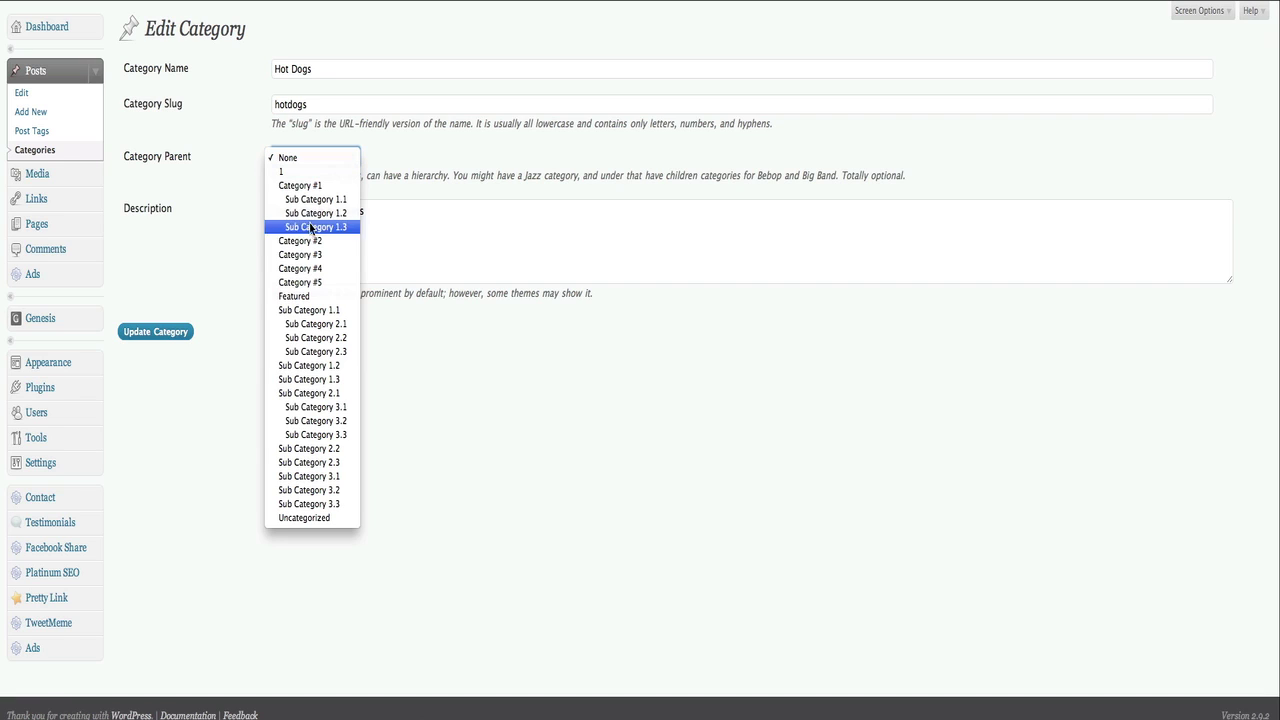
click(299, 297)
click(155, 331)
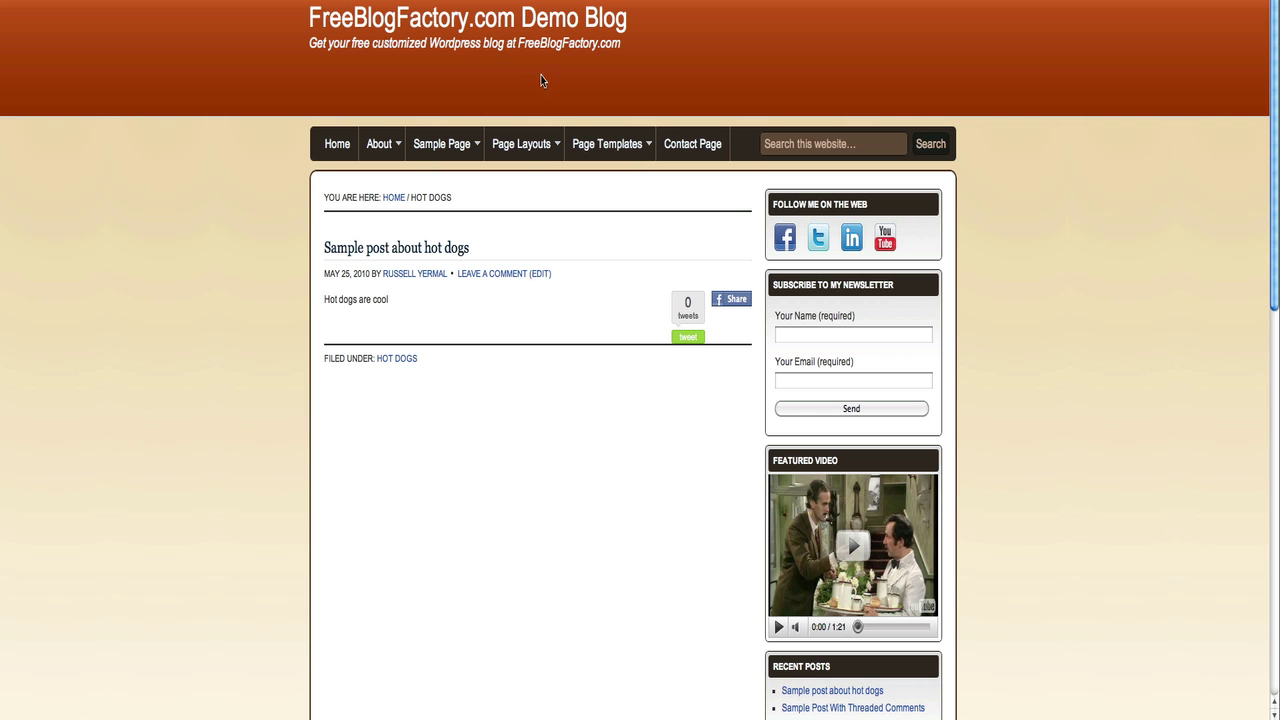
- Browse Archive Page > Featured to the hot dogs post showing breadcrumb Home / Featured / Hot Dogs
mouse_move(612, 148)
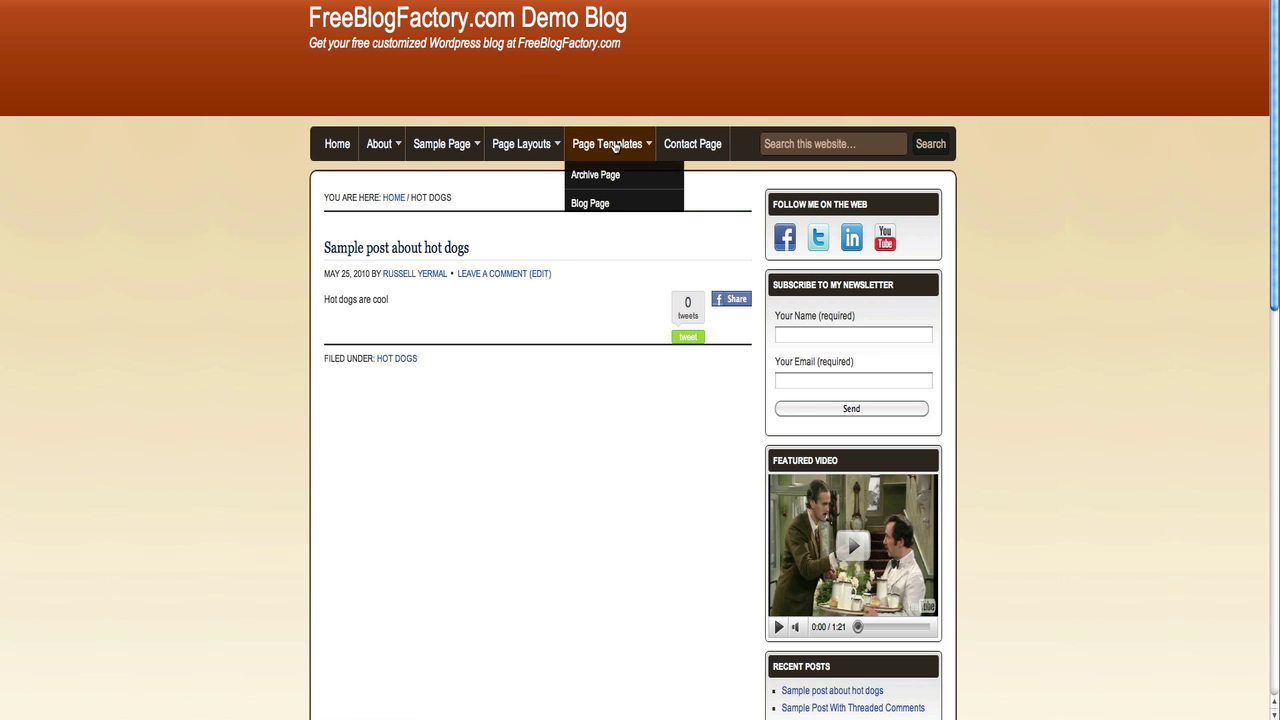
click(602, 176)
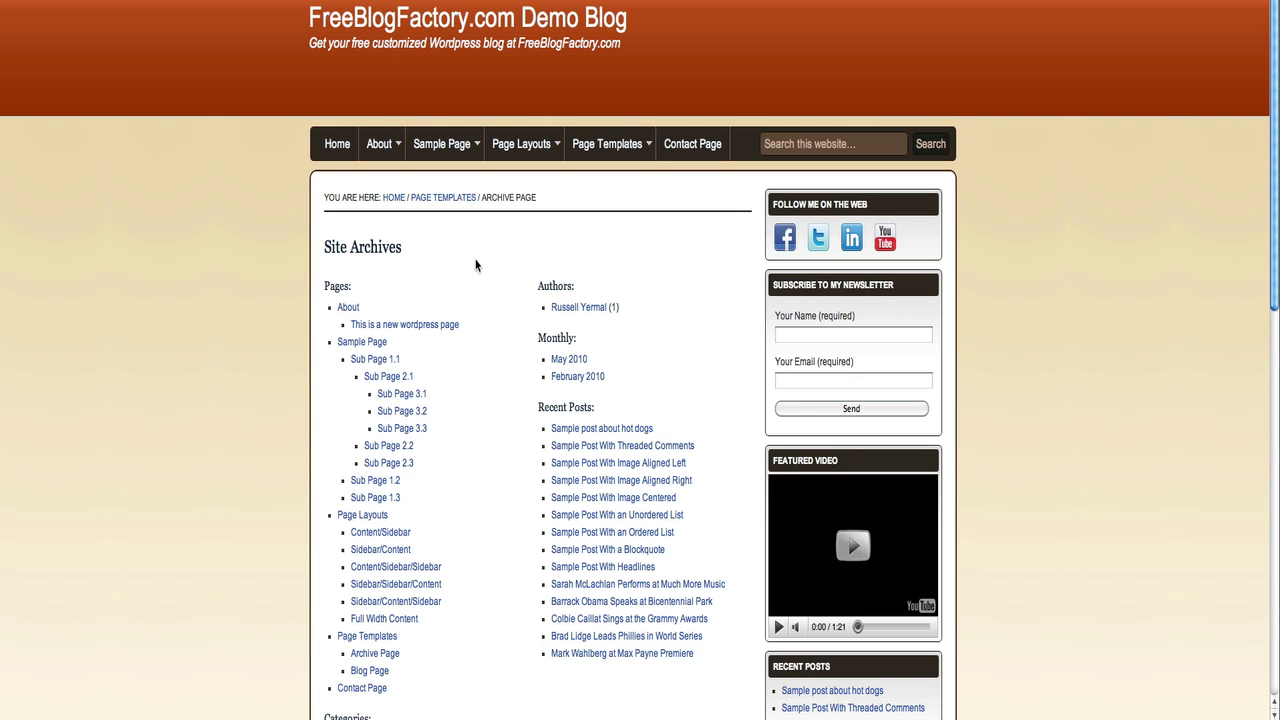
scroll(472, 264, down, 6)
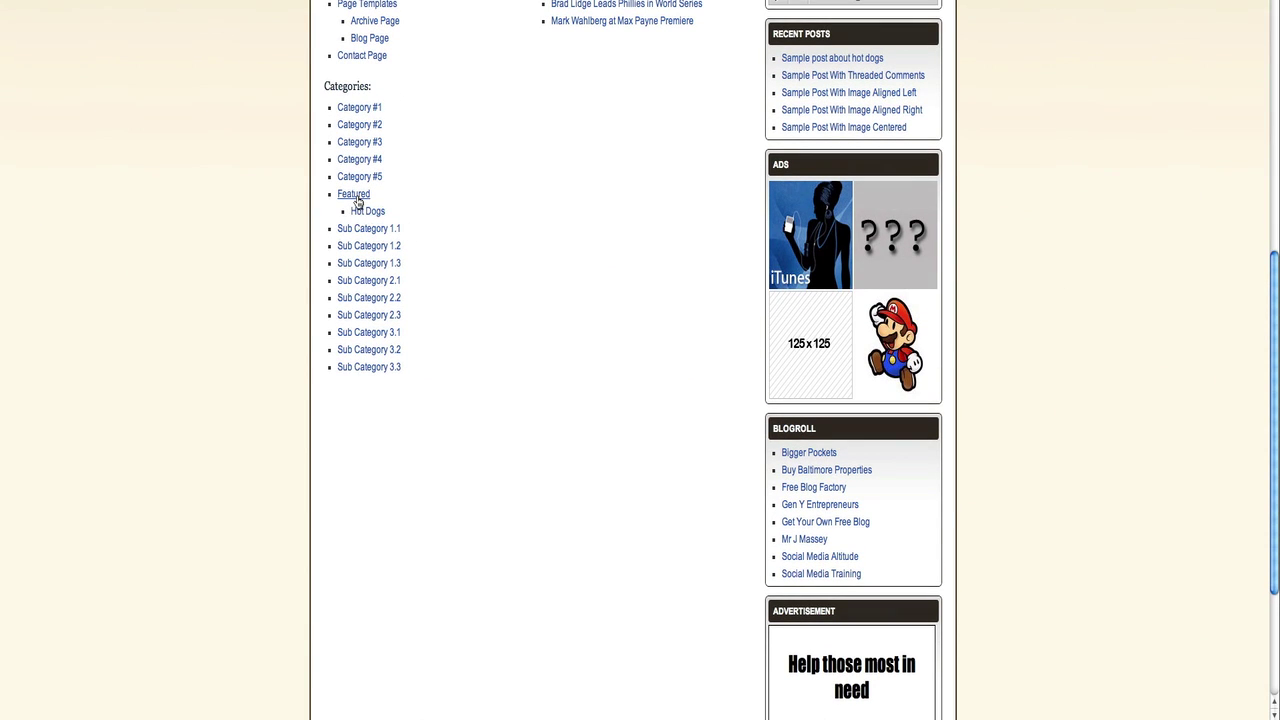
click(354, 197)
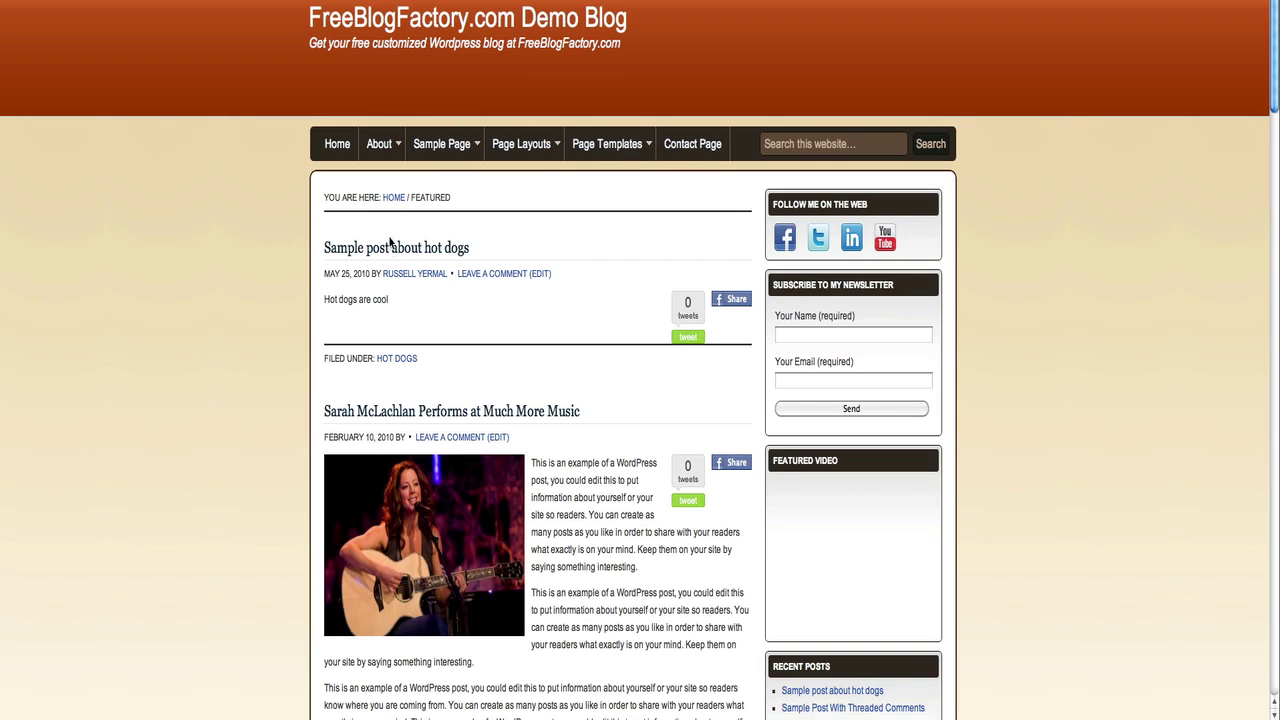
click(389, 249)
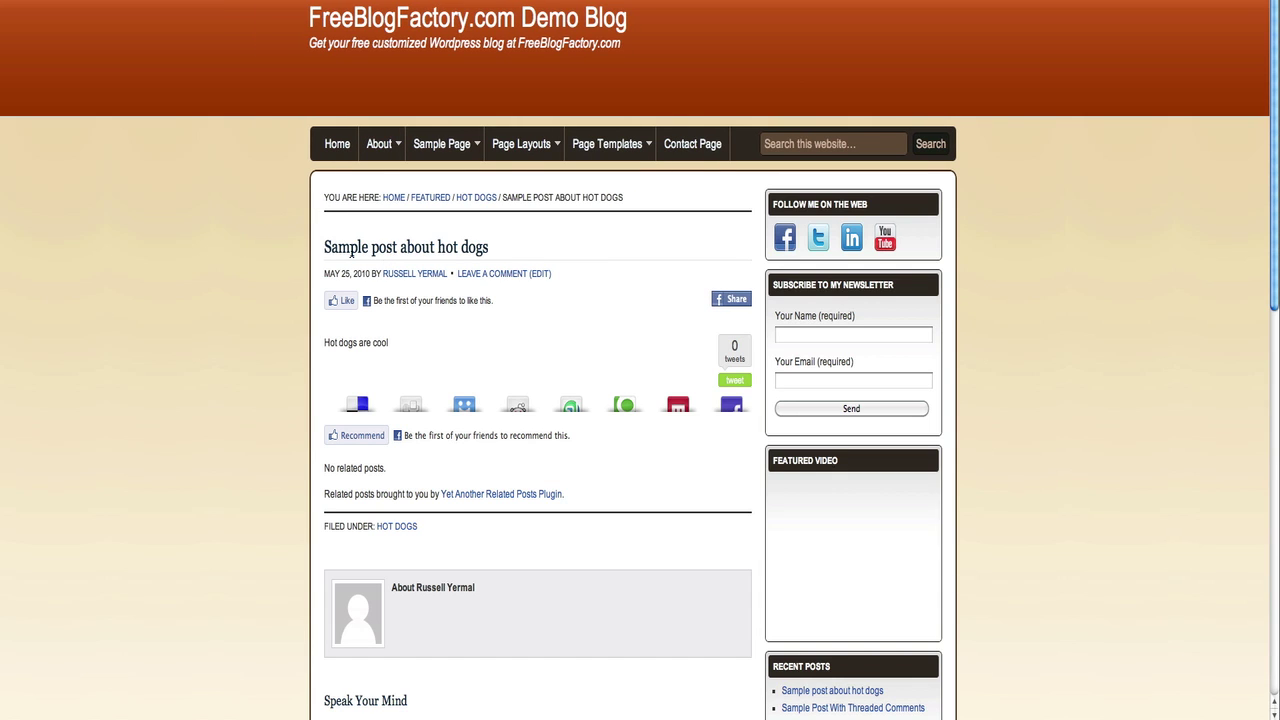
scroll(292, 248, down, 2)
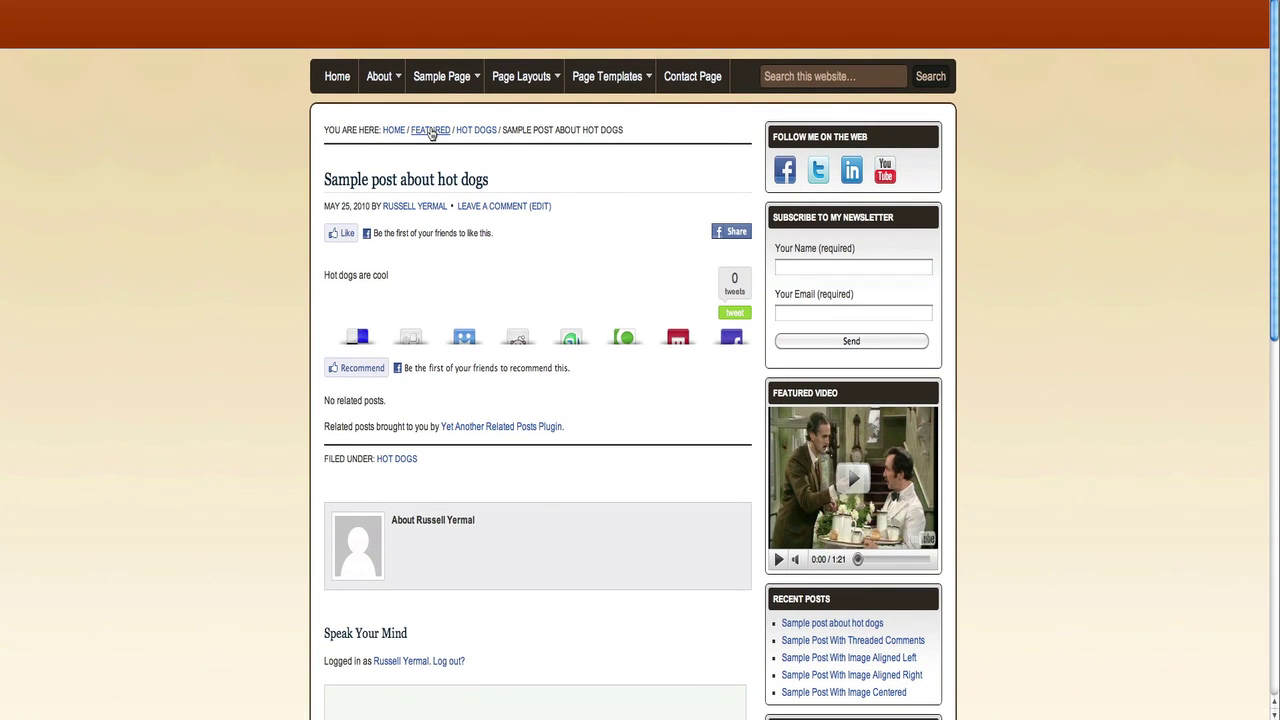